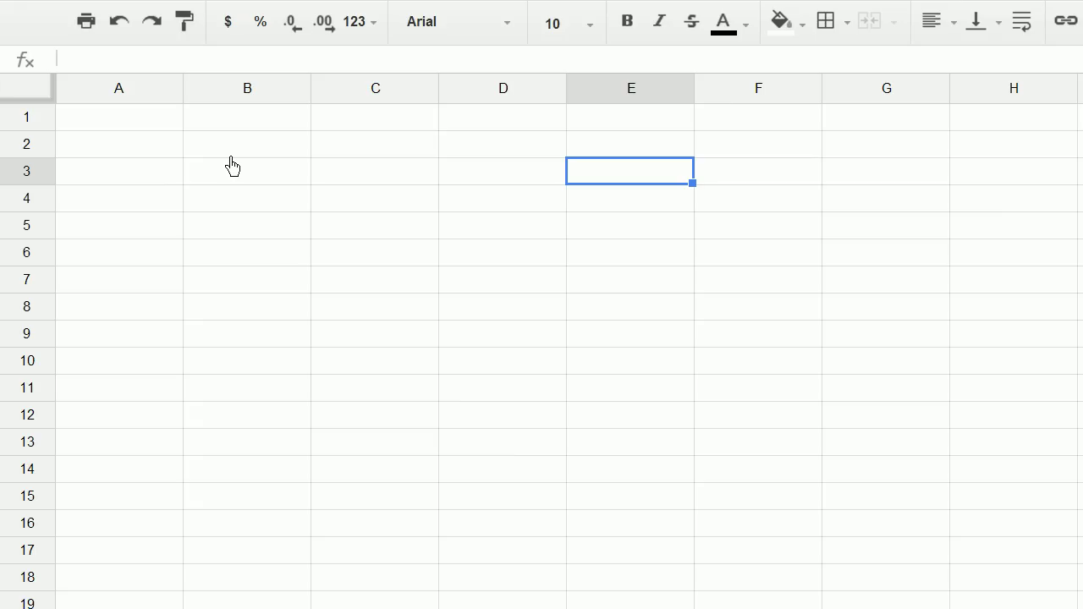
Enter the parameters r = 3% in A1:B1 and g = 2% in A2:B2.
{"action": "left_click", "coordinate": [153, 130]}
{"action": "type", "text": "r"}
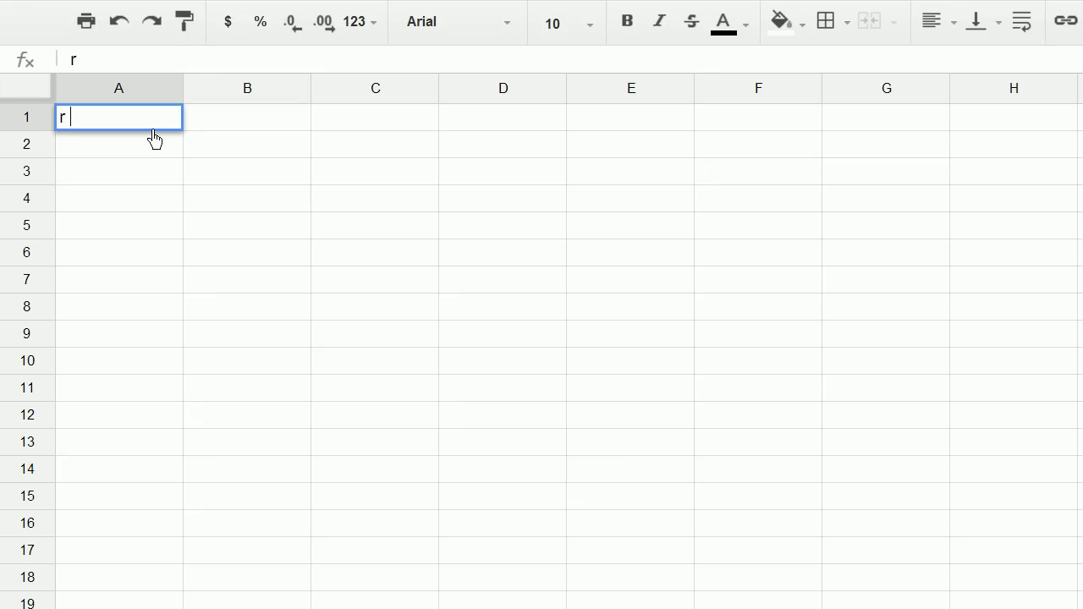
{"action": "key", "text": "Tab"}
{"action": "type", "text": "3"}
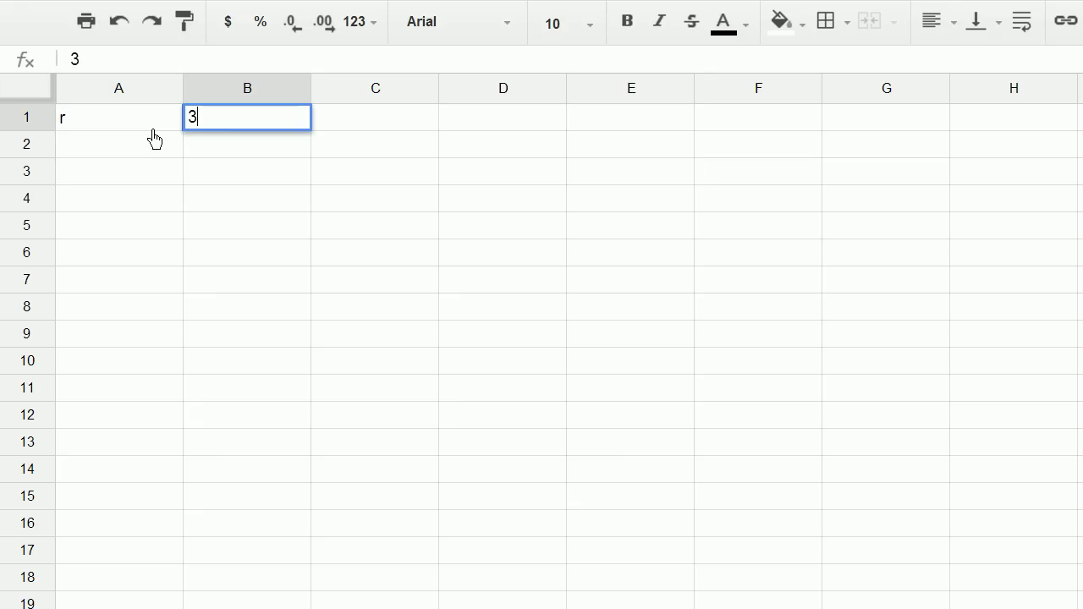
{"action": "type", "text": "%"}
{"action": "key", "text": "Return"}
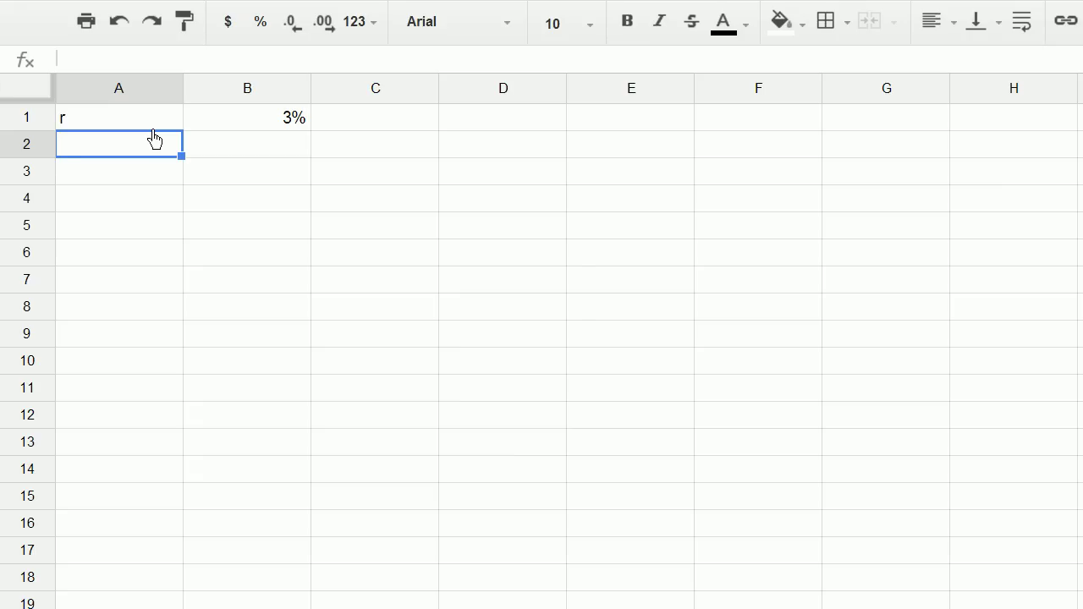
{"action": "type", "text": "g"}
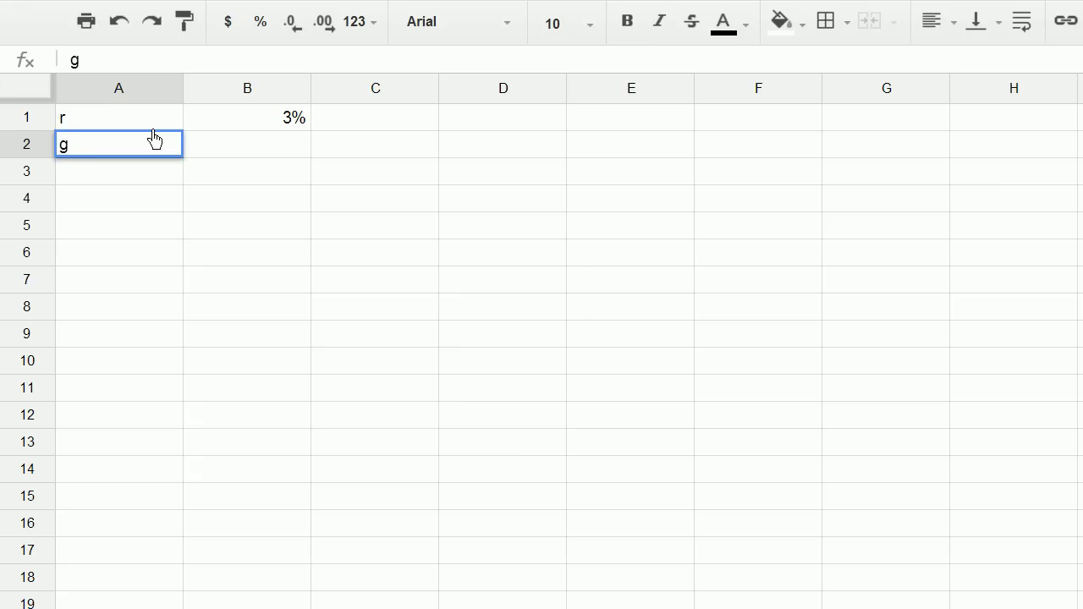
{"action": "key", "text": "Tab"}
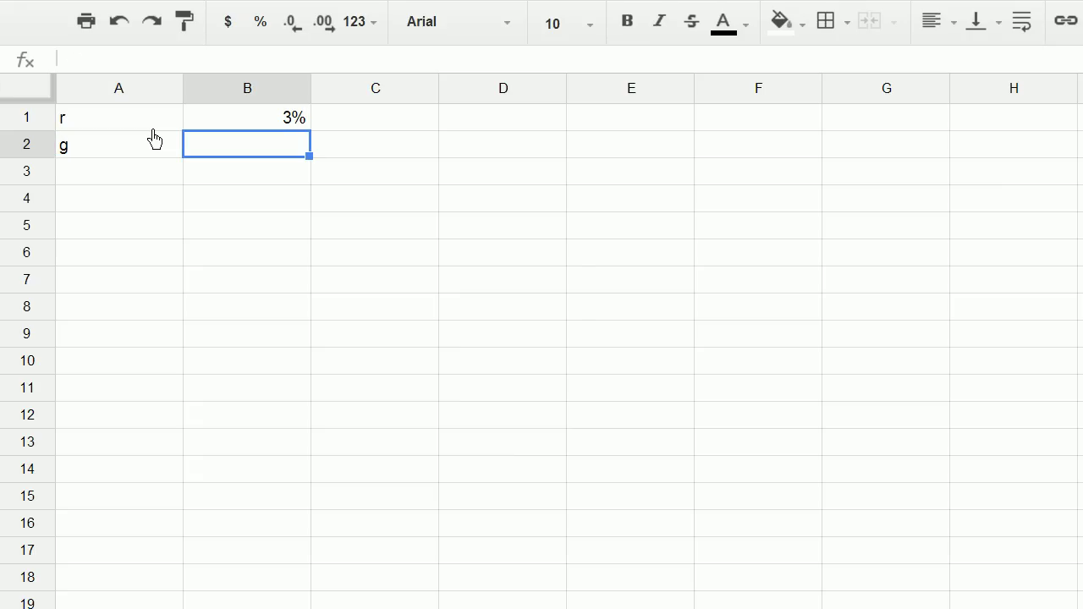
{"action": "type", "text": "2%"}
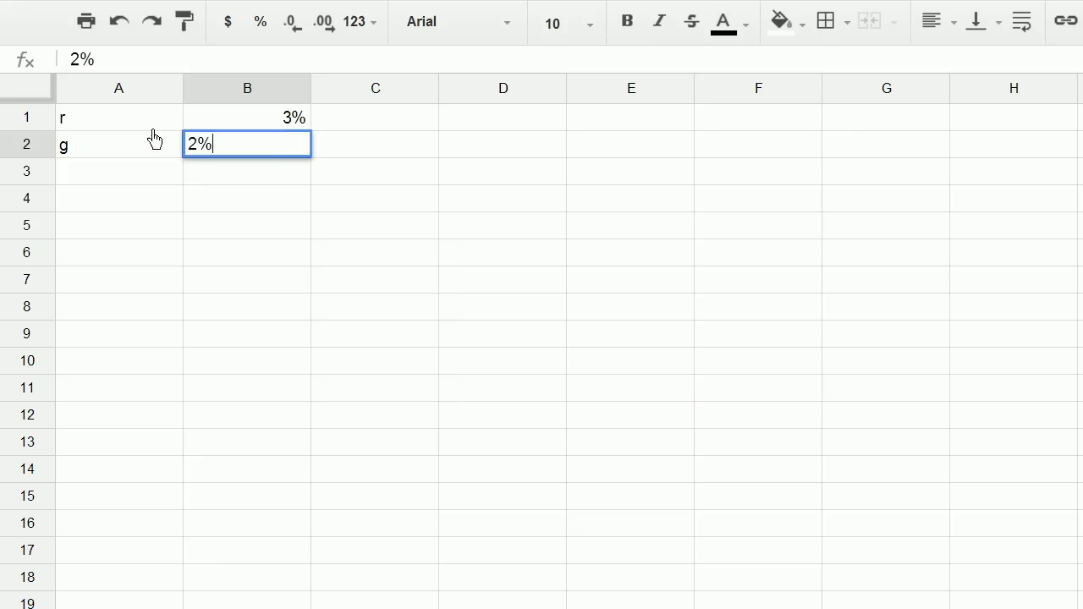
{"action": "key", "text": "Return"}
Add a Year header in A4 with years 1, 2 below, filled down the column.
{"action": "key", "text": "Down"}
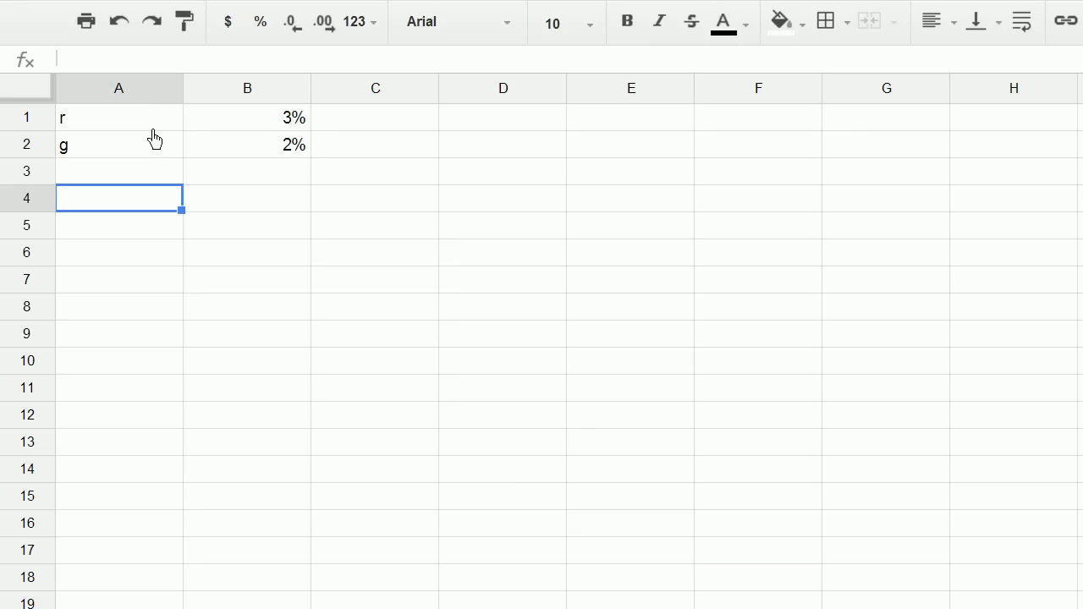
{"action": "type", "text": "Year"}
{"action": "key", "text": "Return"}
{"action": "type", "text": "1"}
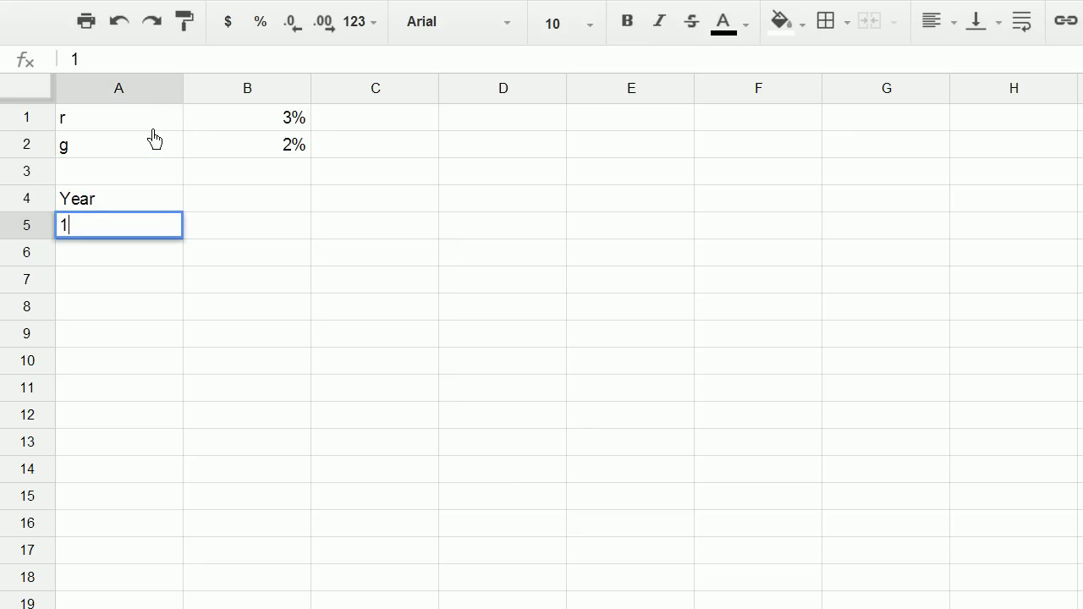
{"action": "key", "text": "Return"}
{"action": "type", "text": "2"}
{"action": "key", "text": "Return"}
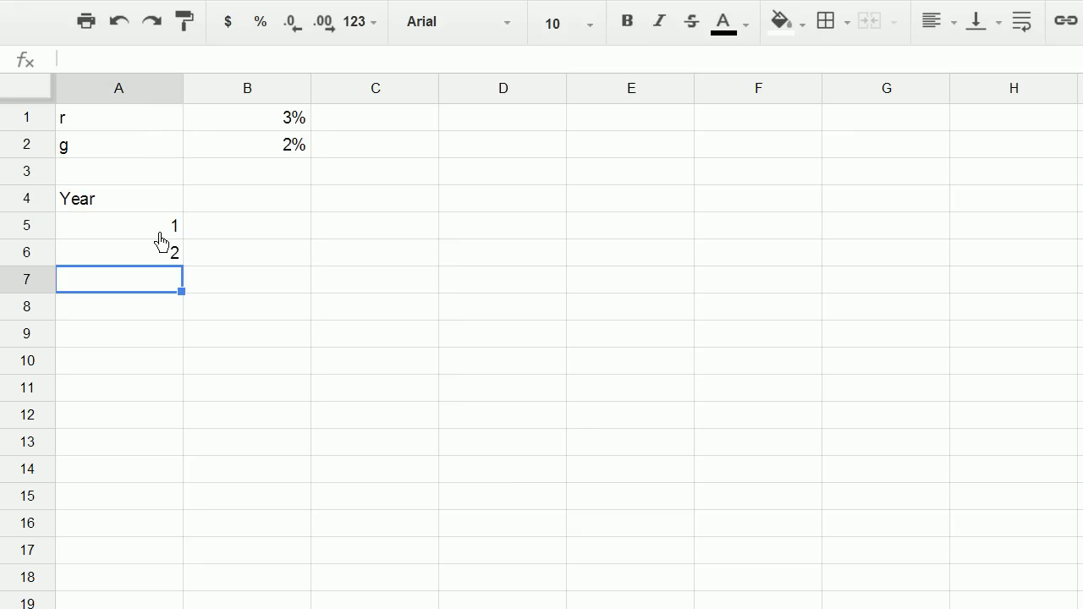
{"action": "left_click_drag", "start_coordinate": [161, 230], "coordinate": [183, 605]}
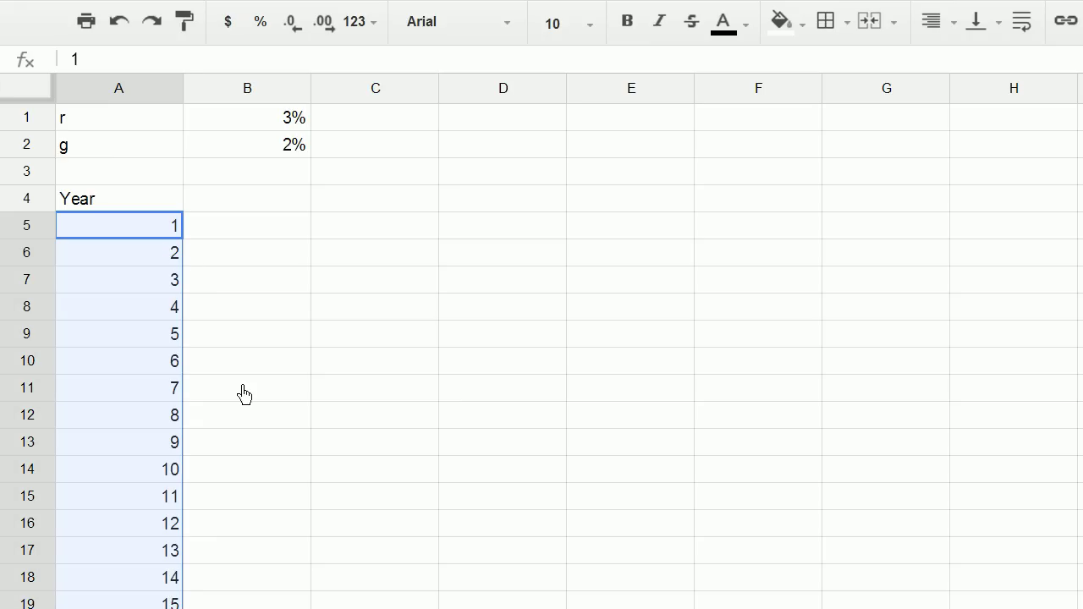
{"action": "left_click", "coordinate": [244, 394]}
Enter the headers Capital in B4 and National income in C4.
{"action": "left_click", "coordinate": [235, 204]}
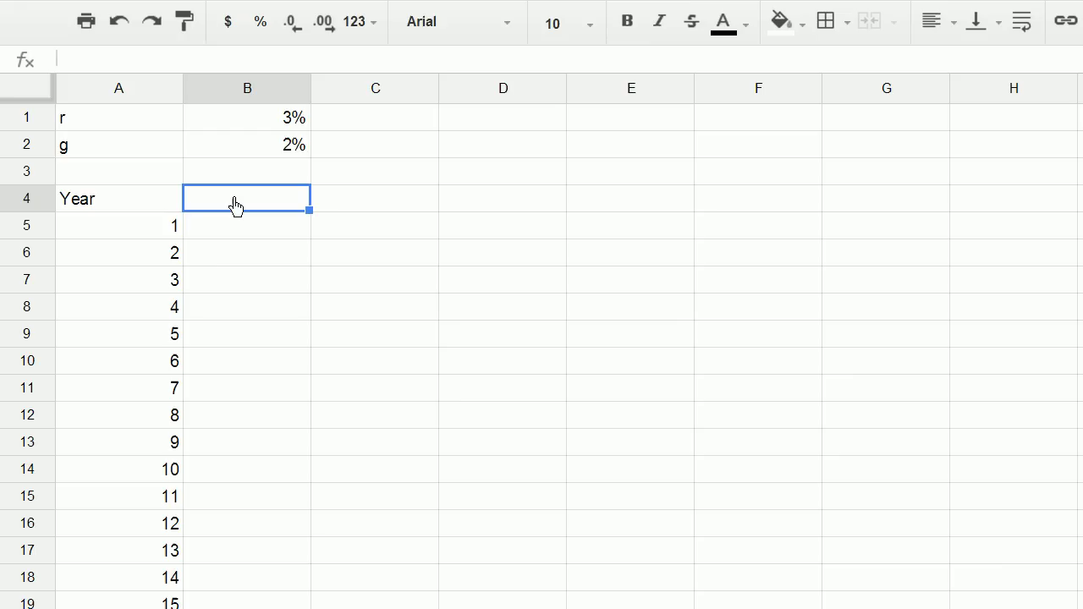
{"action": "type", "text": "nat"}
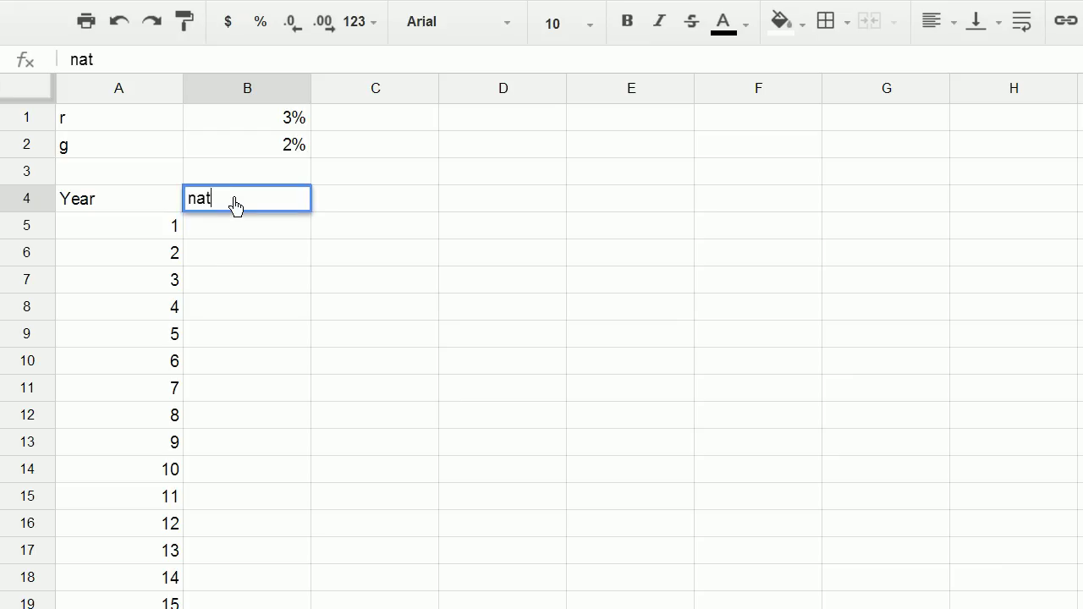
{"action": "key", "text": "BackSpace"}
{"action": "key", "text": "BackSpace"}
{"action": "key", "text": "BackSpace"}
{"action": "type", "text": "Capital"}
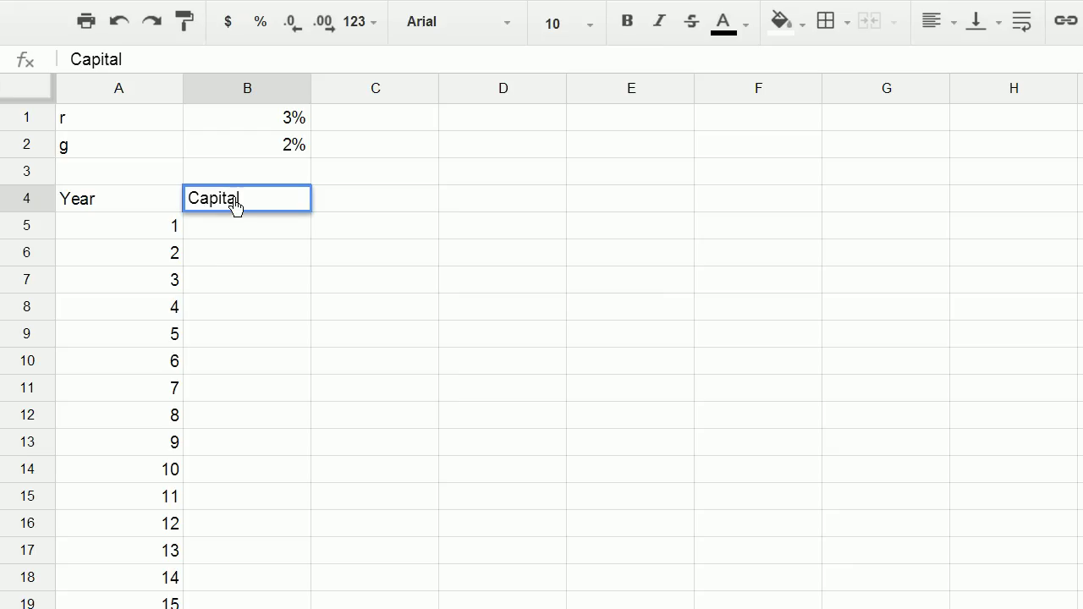
{"action": "key", "text": "Tab"}
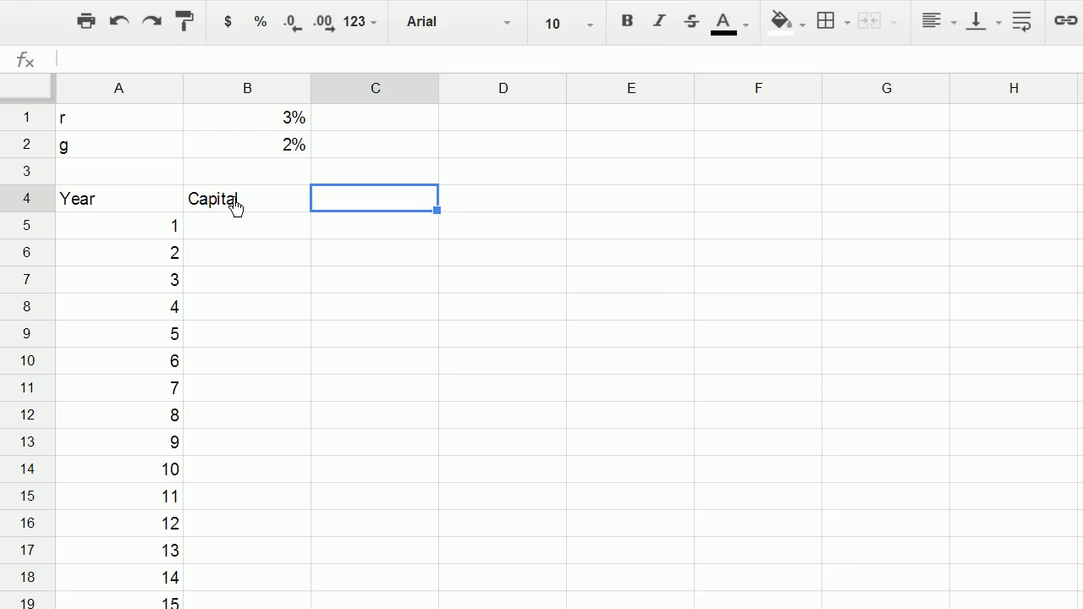
{"action": "type", "text": "nati"}
{"action": "key", "text": "BackSpace"}
{"action": "key", "text": "BackSpace"}
{"action": "key", "text": "BackSpace"}
{"action": "key", "text": "BackSpace"}
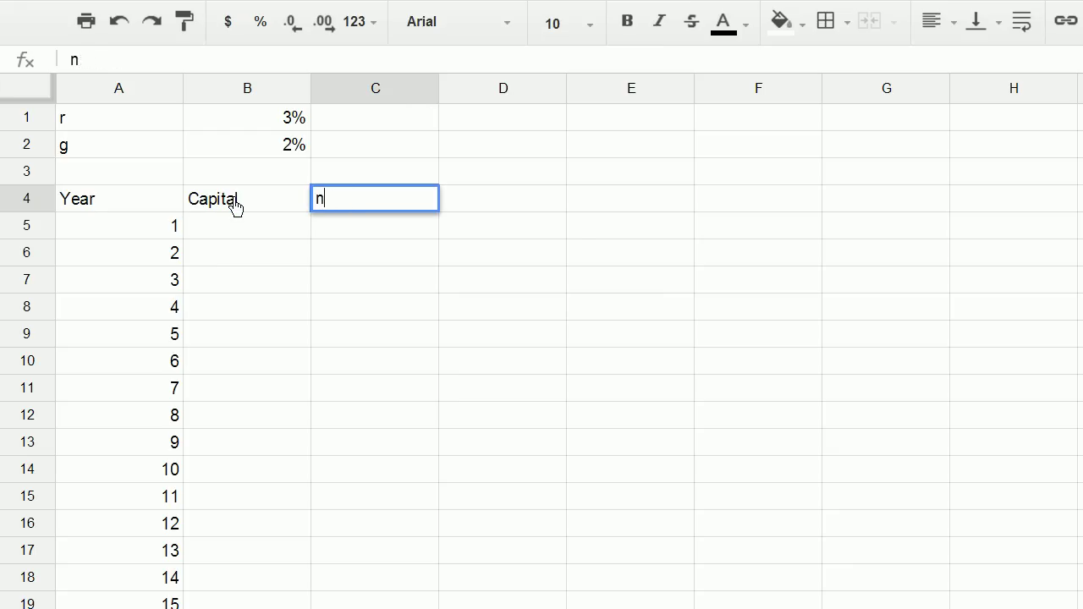
{"action": "type", "text": "nati"}
{"action": "key", "text": "BackSpace"}
{"action": "key", "text": "BackSpace"}
{"action": "key", "text": "BackSpace"}
{"action": "key", "text": "BackSpace"}
{"action": "type", "text": "National I"}
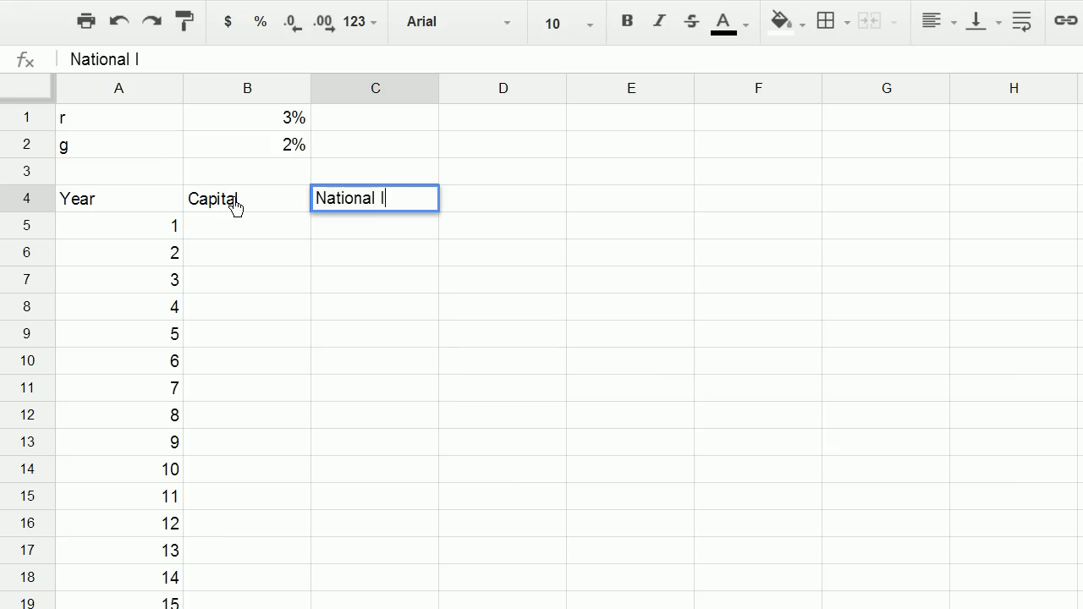
{"action": "key", "text": "BackSpace"}
{"action": "type", "text": "income"}
{"action": "key", "text": "Tab"}
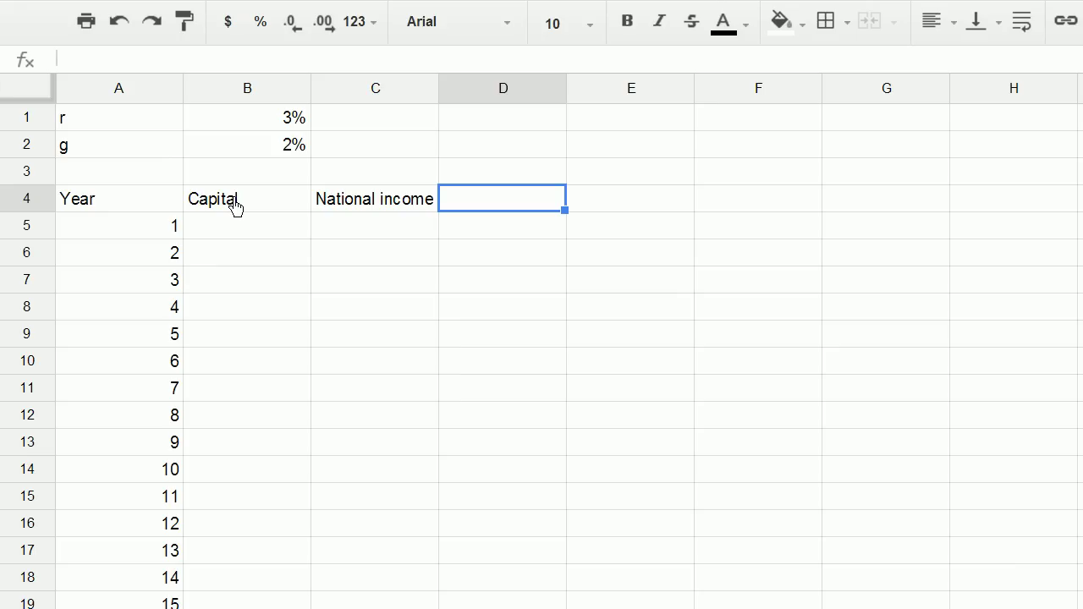
Enter the headers Inc. to capital, Inc. to labor and Capital as % of total in D4:F4.
{"action": "type", "text": "Inc. "}
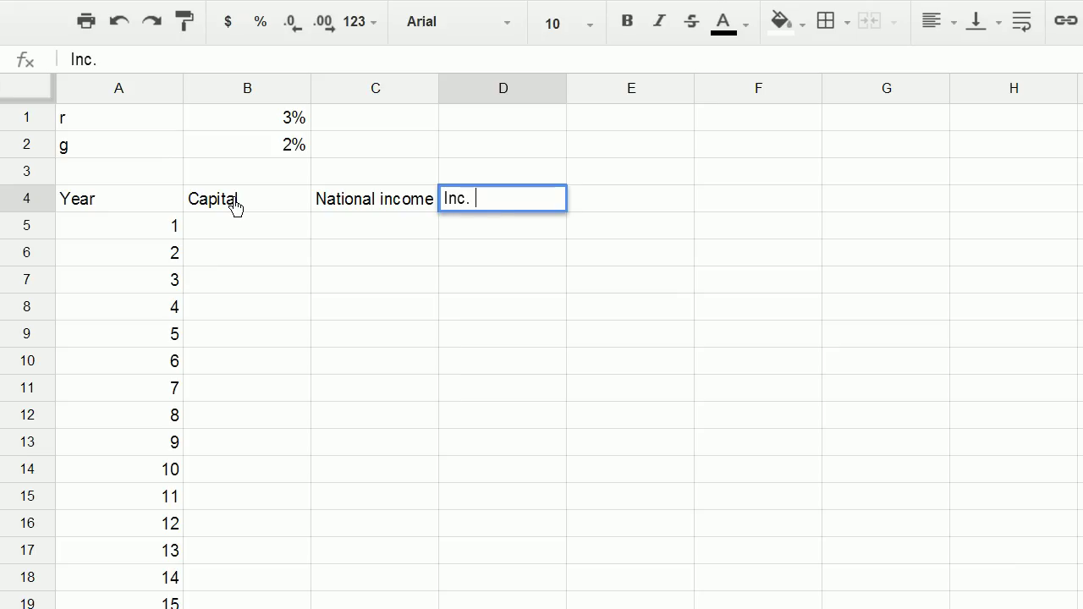
{"action": "type", "text": "to capital"}
{"action": "key", "text": "Tab"}
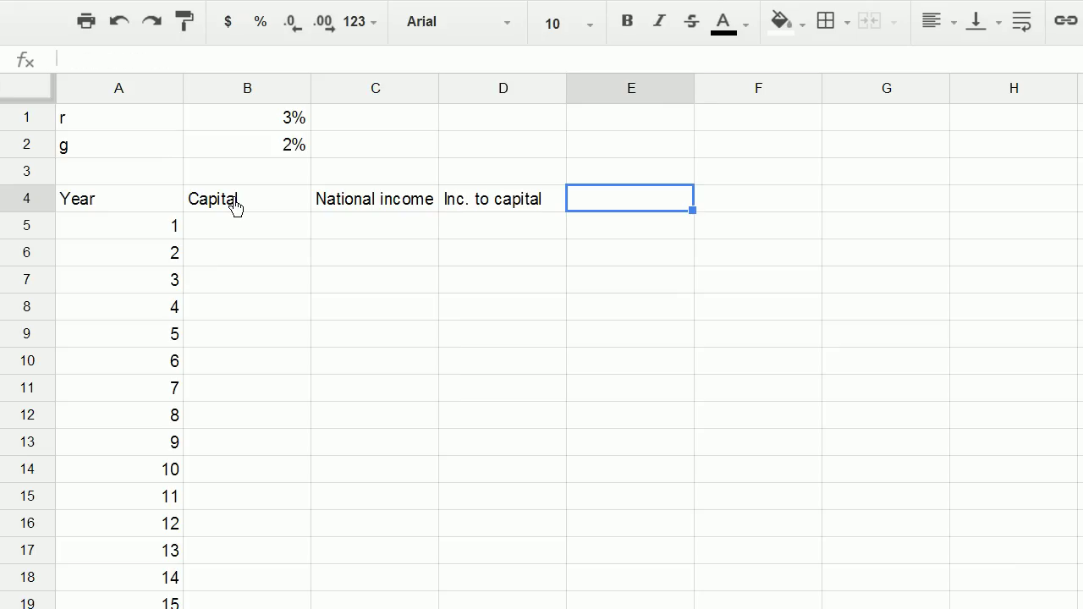
{"action": "type", "text": "Inc. to la"}
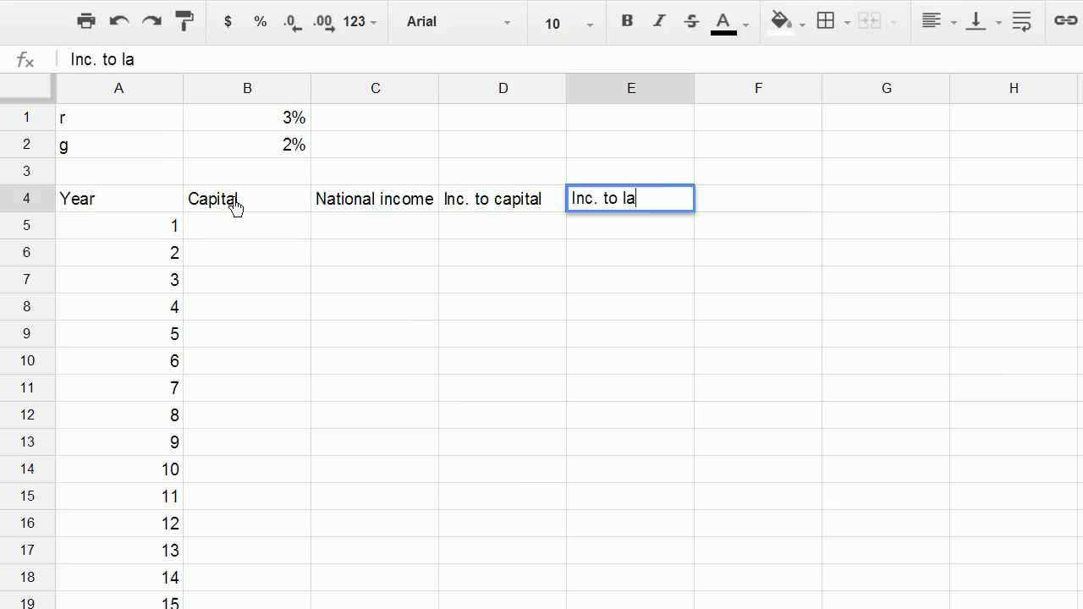
{"action": "type", "text": "bor"}
{"action": "key", "text": "Tab"}
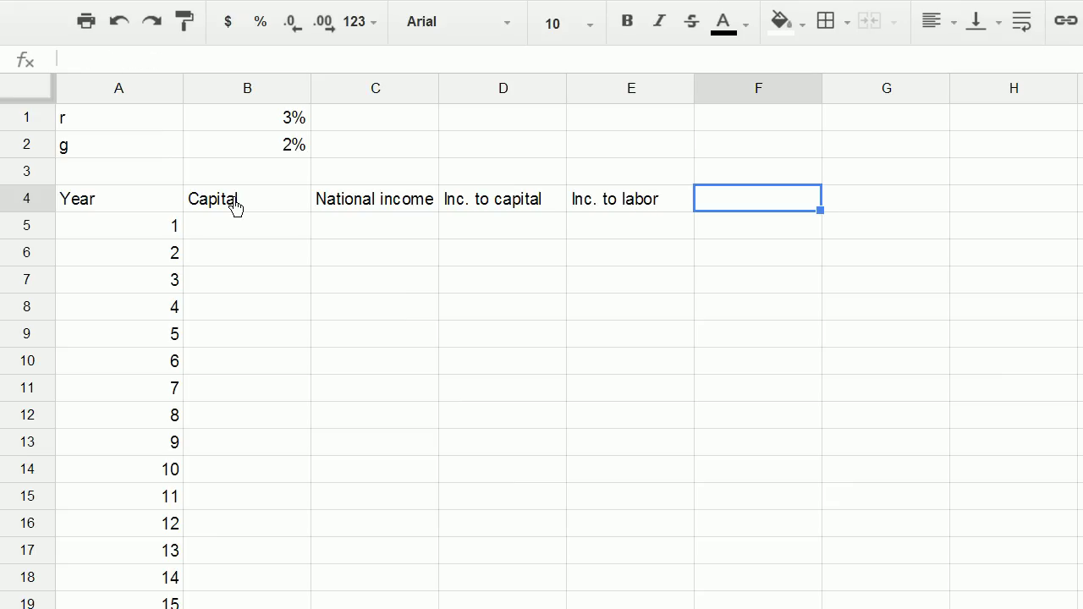
{"action": "type", "text": "Capital"}
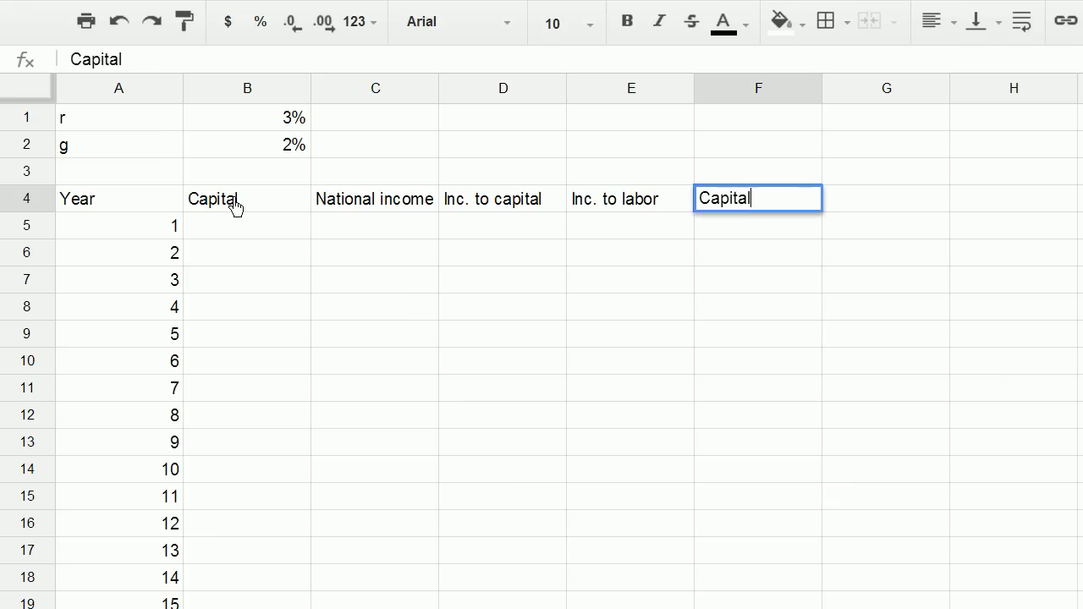
{"action": "type", "text": " as % of"}
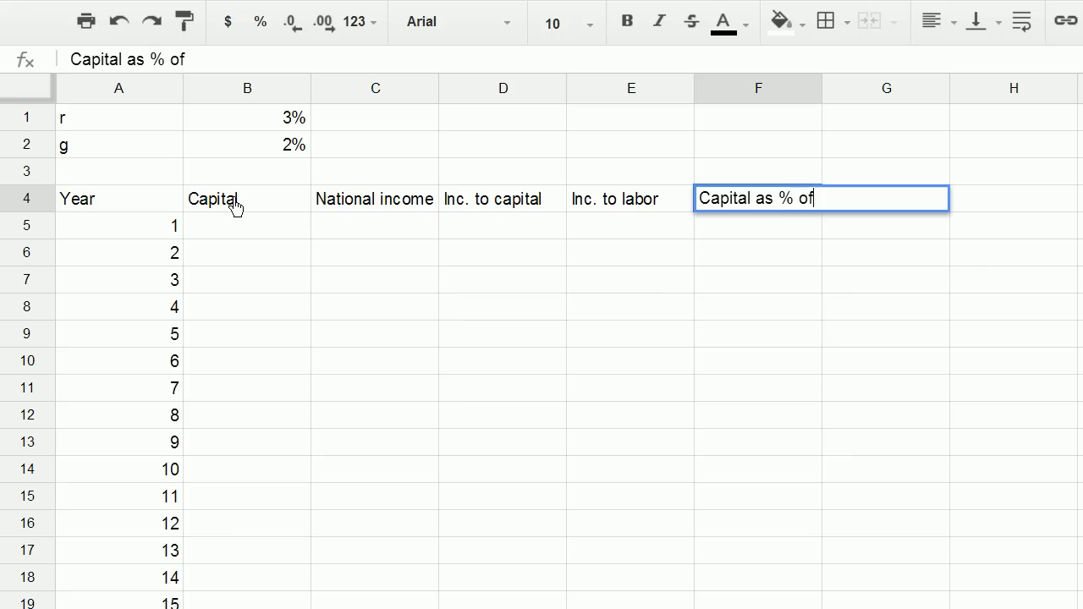
{"action": "type", "text": " total"}
{"action": "key", "text": "Return"}
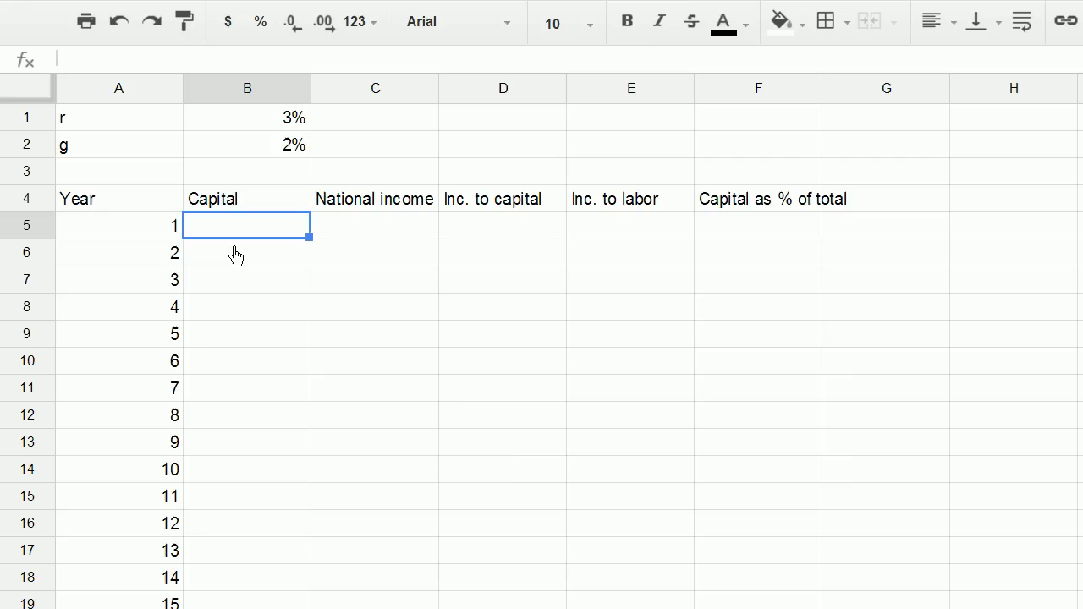
Enter year 1's starting capital of 4000 in B5 and national income of 1000 in C5.
{"action": "type", "text": "4000"}
{"action": "key", "text": "Return"}
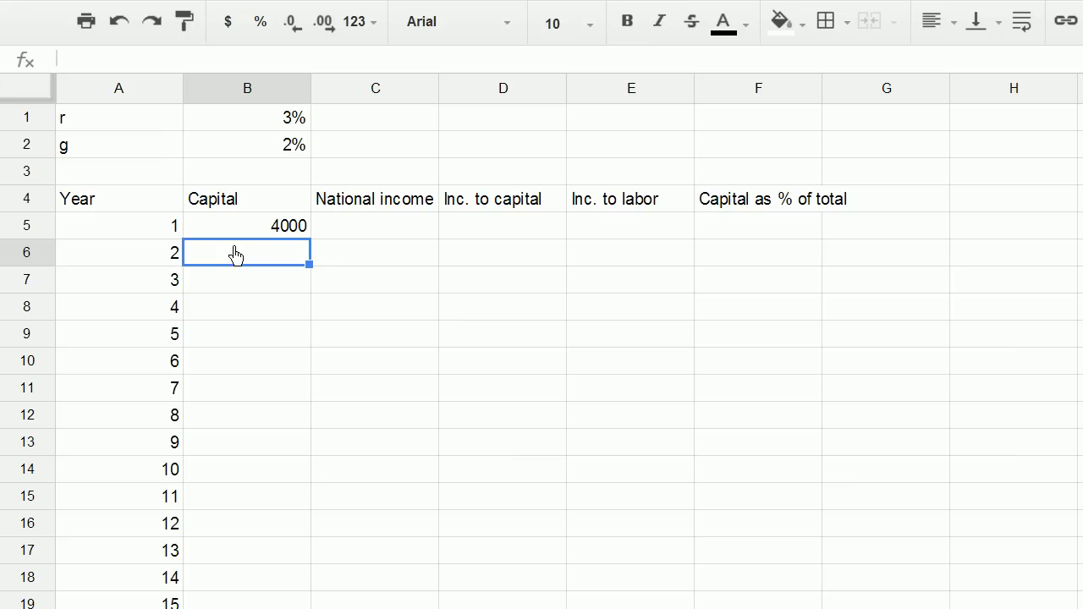
{"action": "key", "text": "Up"}
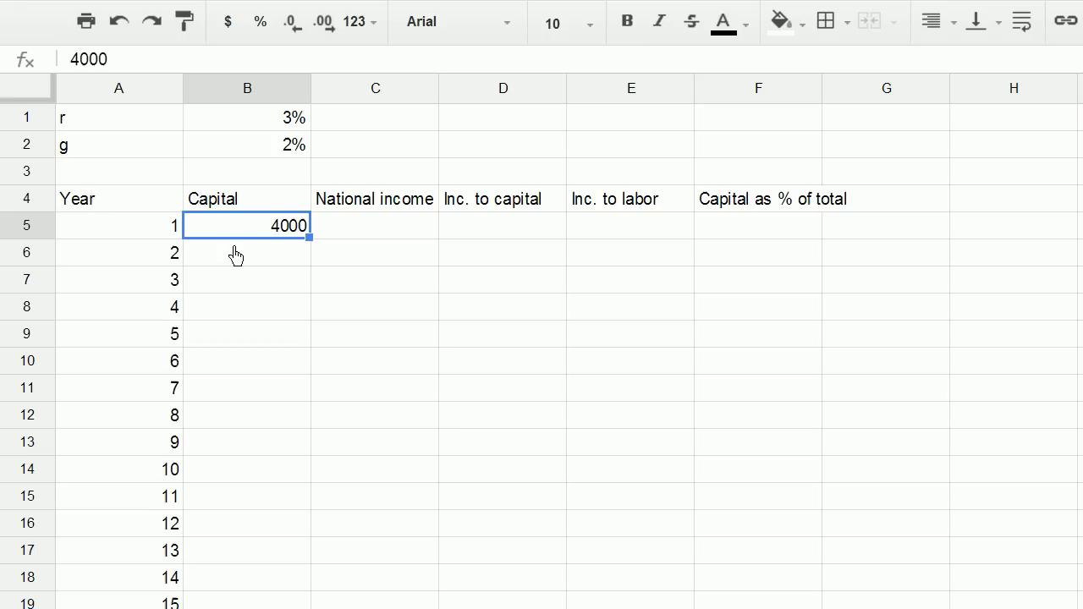
{"action": "key", "text": "Up"}
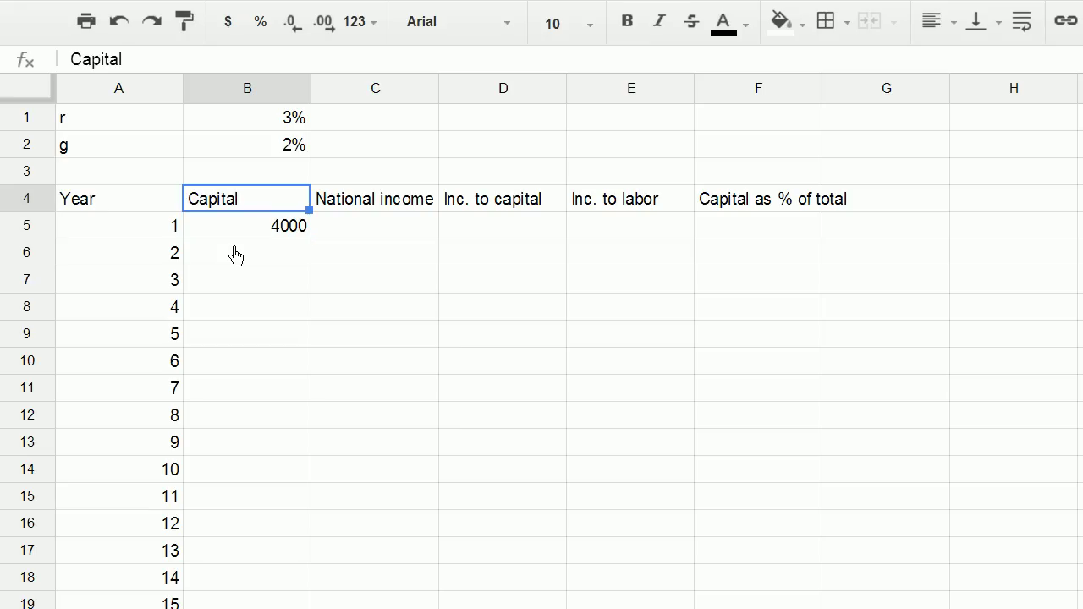
{"action": "key", "text": "Down"}
{"action": "key", "text": "Right"}
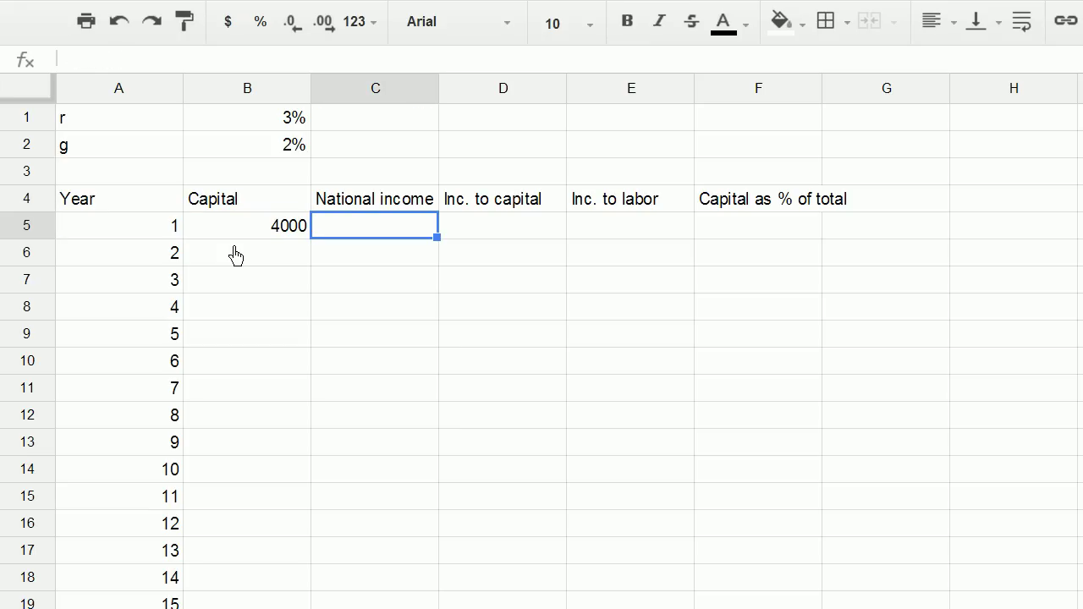
{"action": "type", "text": "1000"}
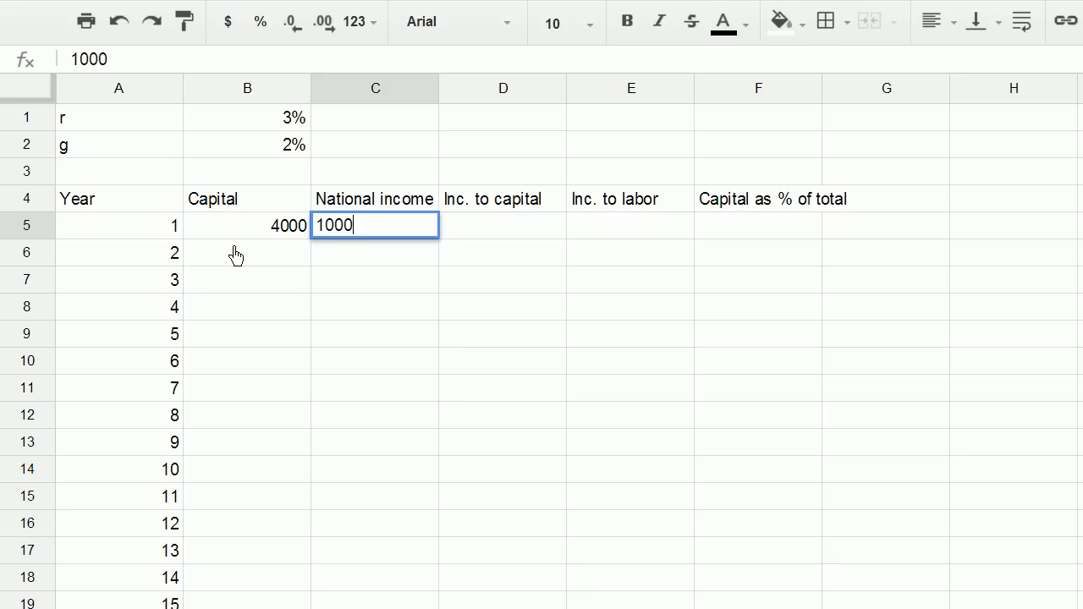
{"action": "key", "text": "Return"}
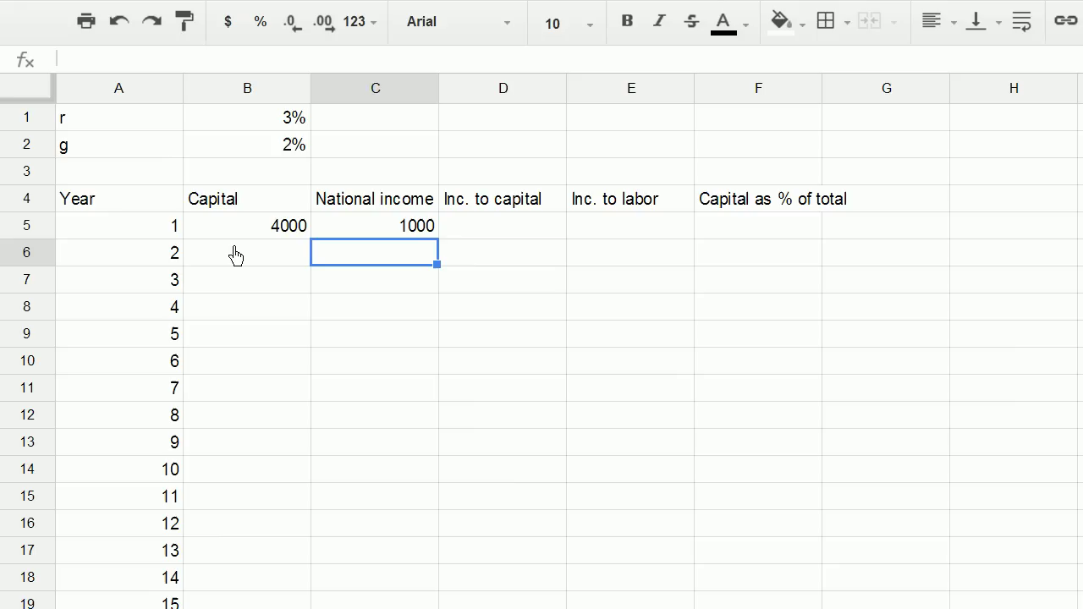
{"action": "key", "text": "Up"}
{"action": "key", "text": "Left"}
{"action": "key", "text": "Left"}
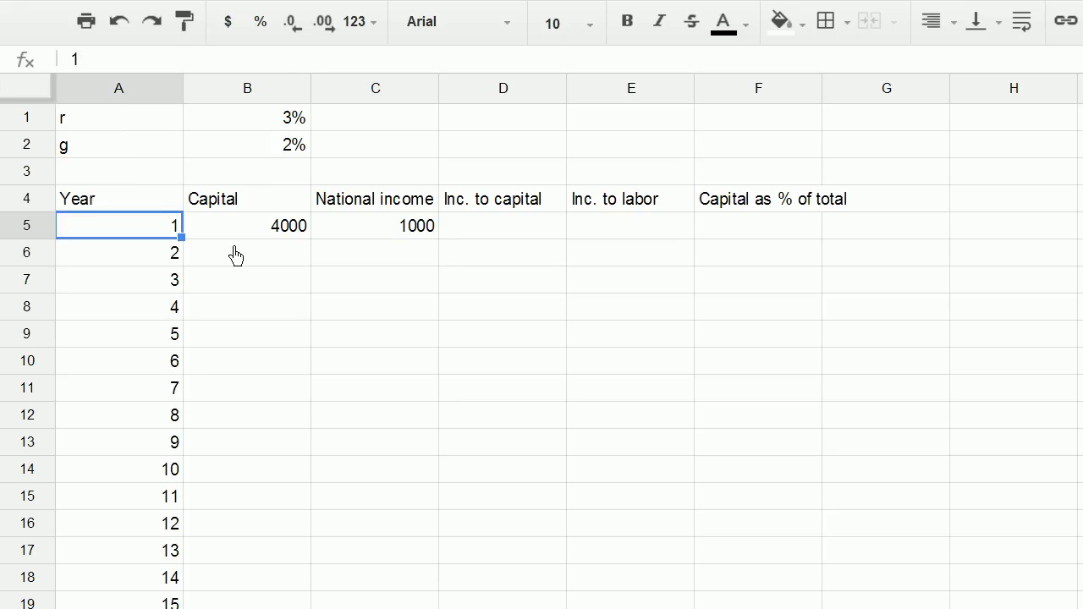
{"action": "key", "text": "Right"}
{"action": "key", "text": "Right"}
{"action": "key", "text": "Left"}
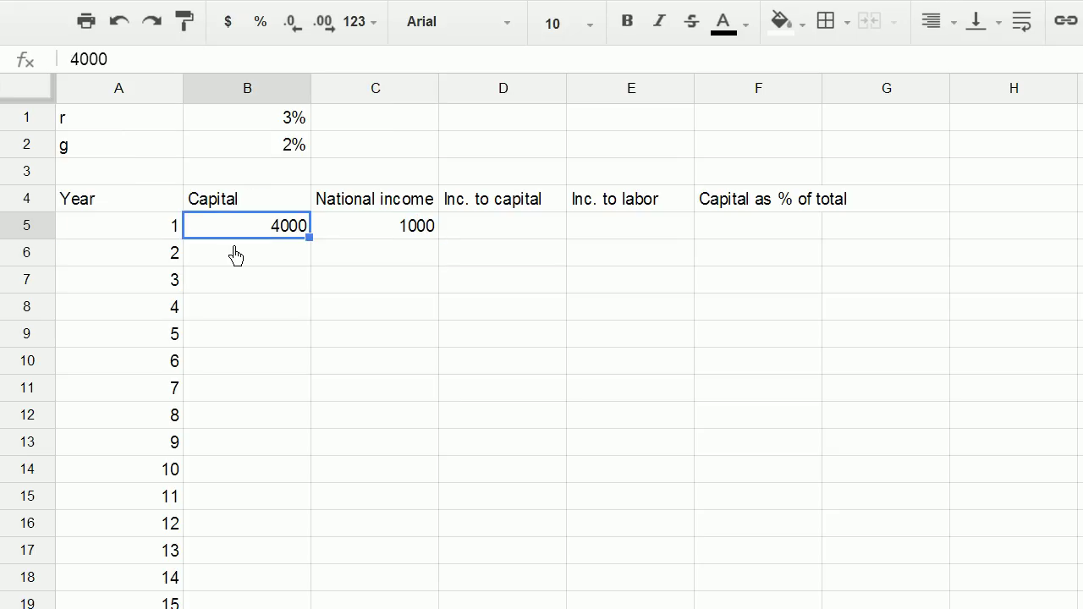
{"action": "key", "text": "Right"}
{"action": "key", "text": "Right"}
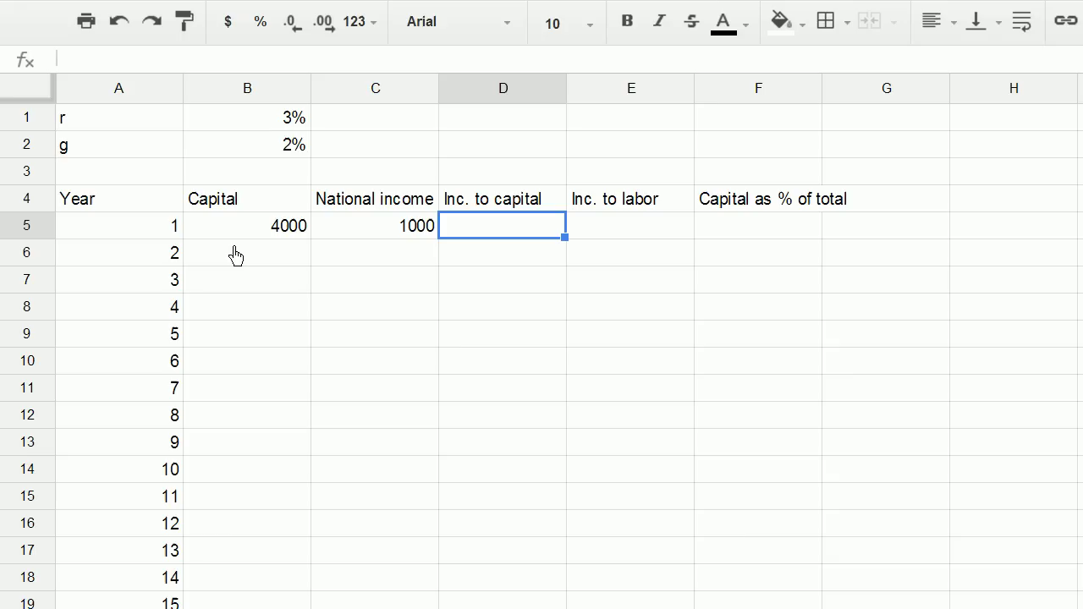
Enter =$B$1*B5 in D5 so year 1's income to capital shows 120.
{"action": "type", "text": "="}
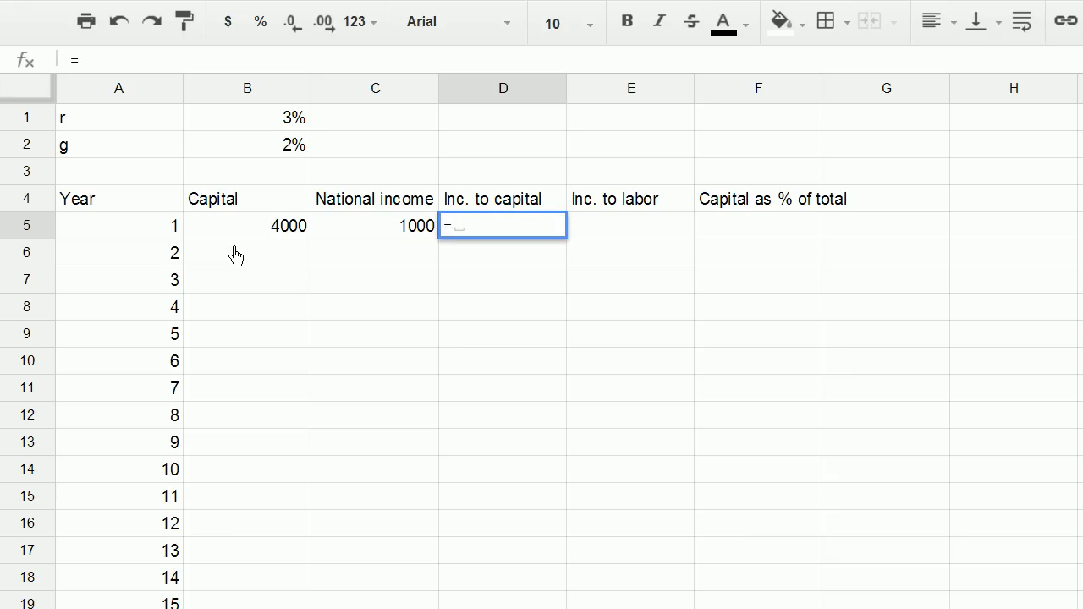
{"action": "key", "text": "Up"}
{"action": "key", "text": "Up"}
{"action": "key", "text": "Up"}
{"action": "key", "text": "Up"}
{"action": "key", "text": "Left"}
{"action": "key", "text": "Left"}
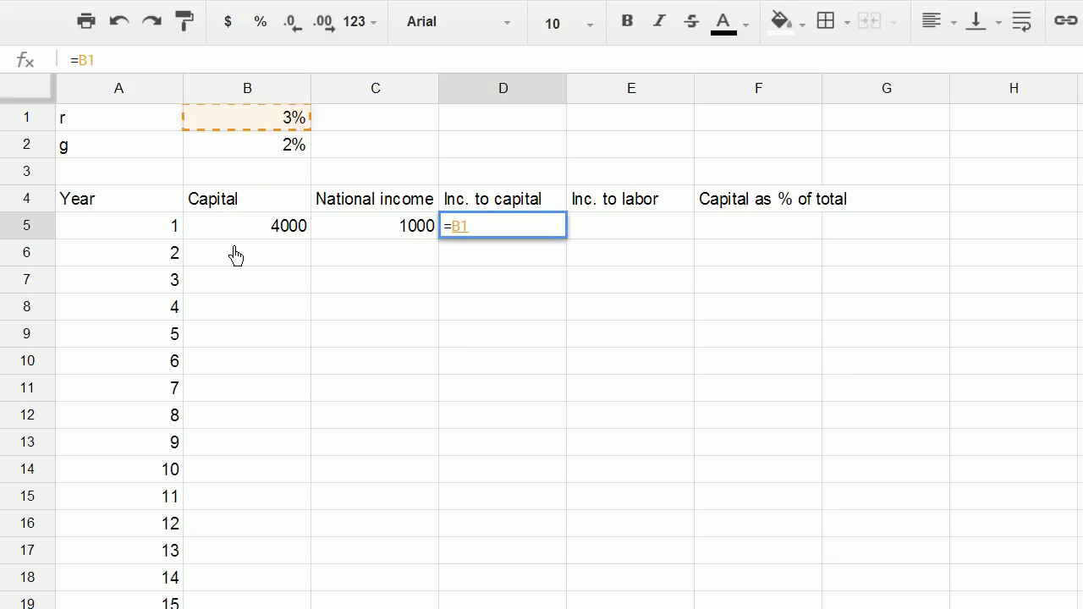
{"action": "key", "text": "F4"}
{"action": "type", "text": "*"}
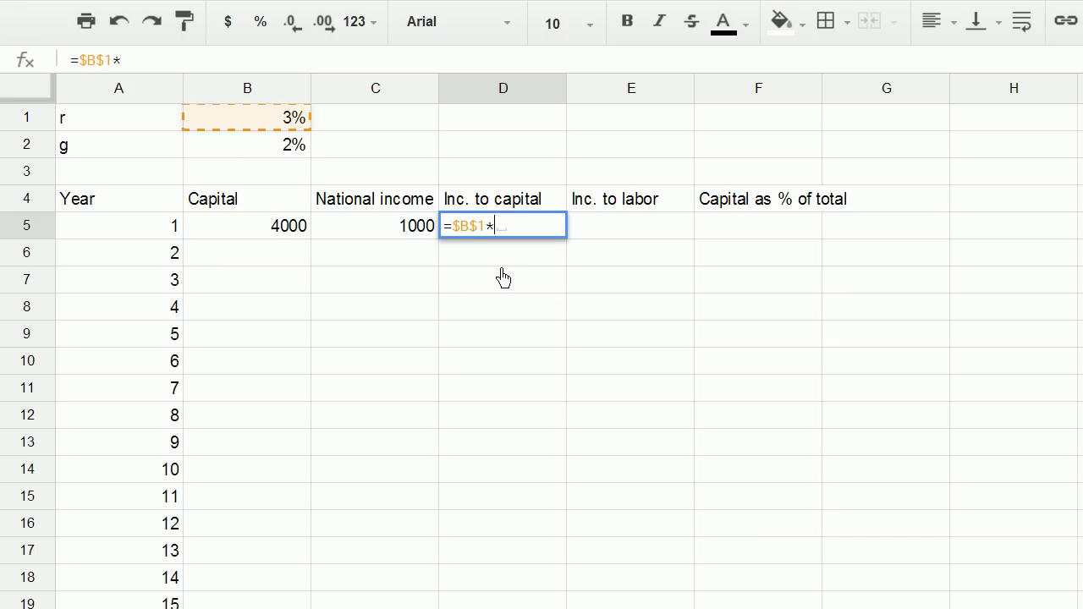
{"action": "key", "text": "Left"}
{"action": "key", "text": "Left"}
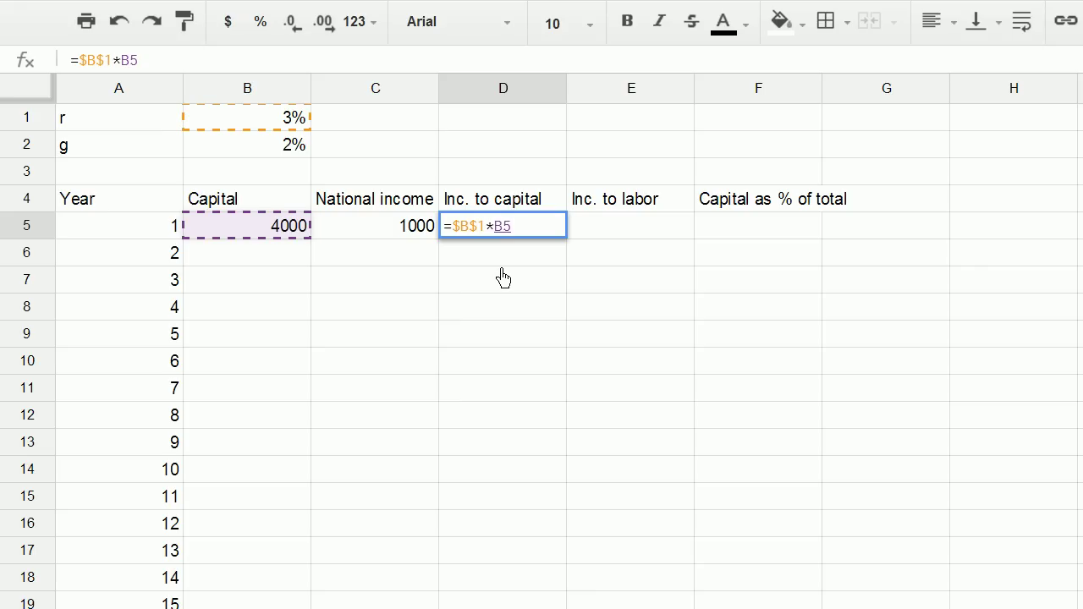
{"action": "key", "text": "Return"}
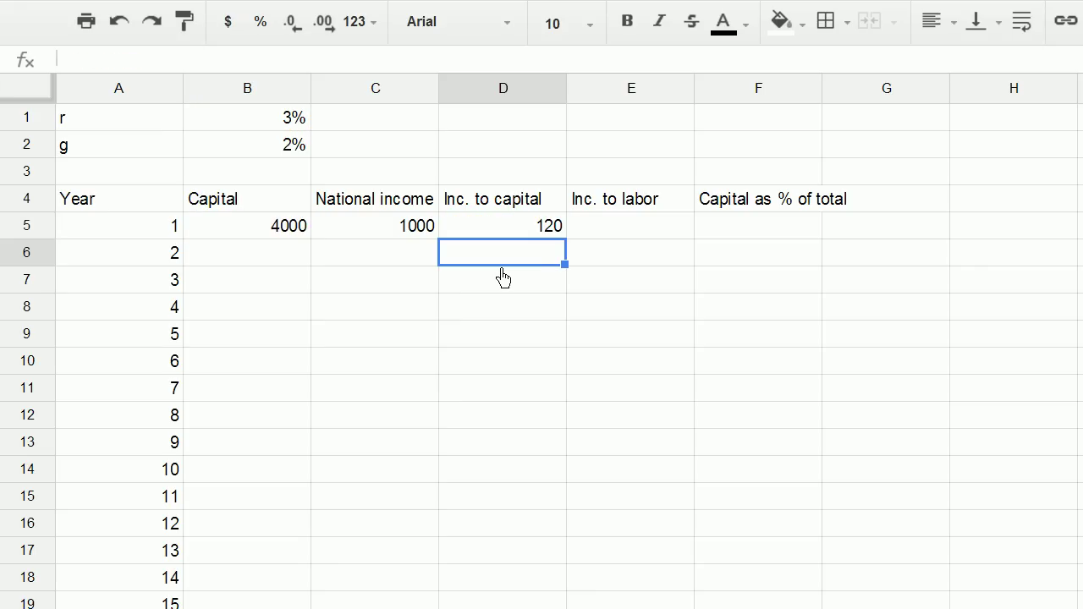
{"action": "left_click", "coordinate": [540, 236]}
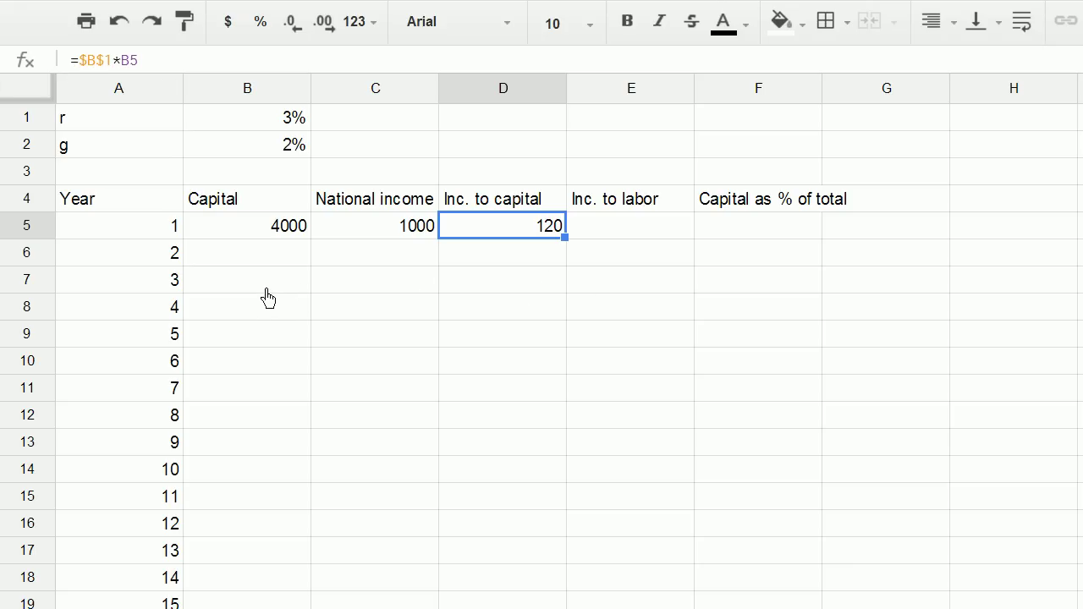
Enter =C5-D5 in E5 so year 1's income to labor shows 880.
{"action": "left_click", "coordinate": [650, 237]}
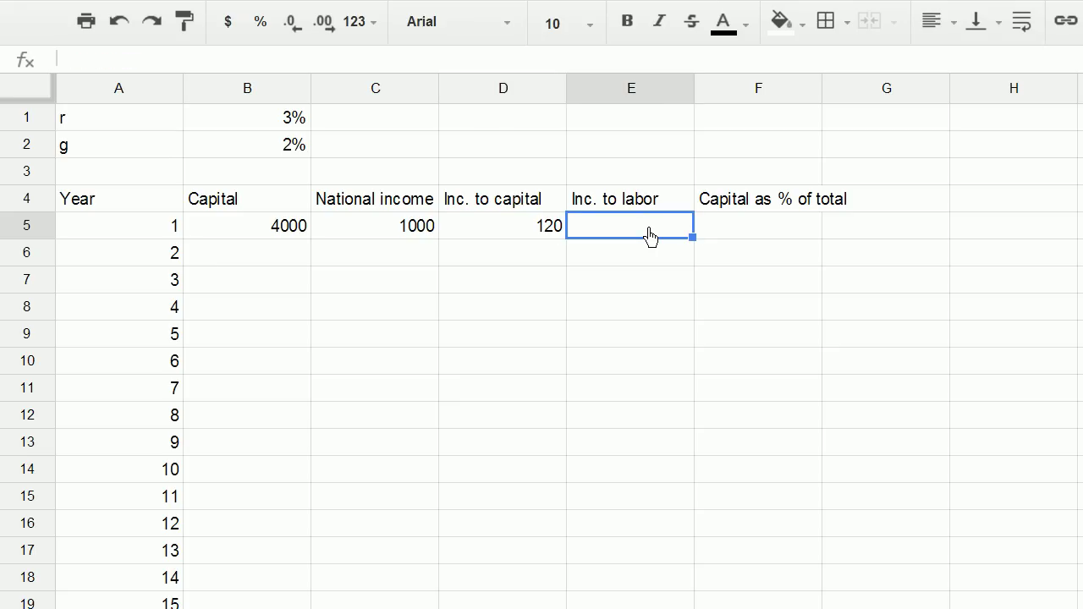
{"action": "type", "text": "=C5"}
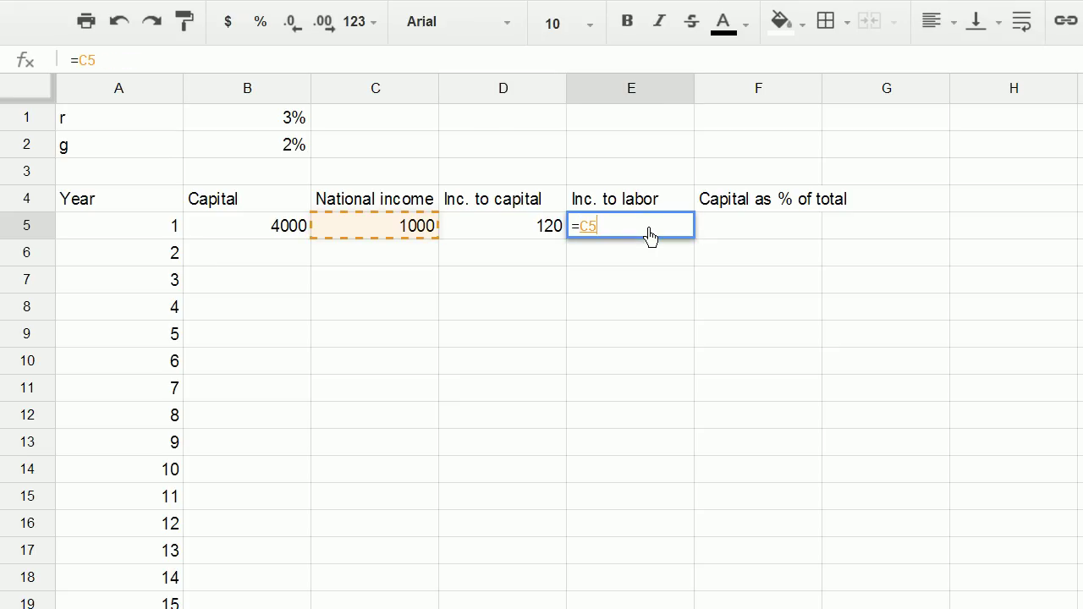
{"action": "type", "text": "-D5"}
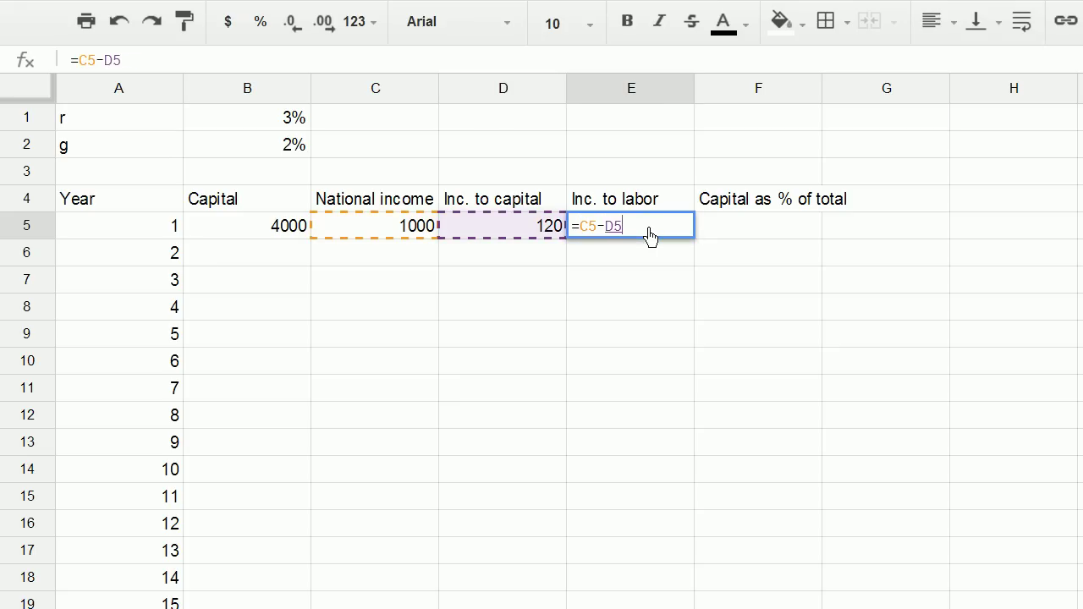
{"action": "key", "text": "Return"}
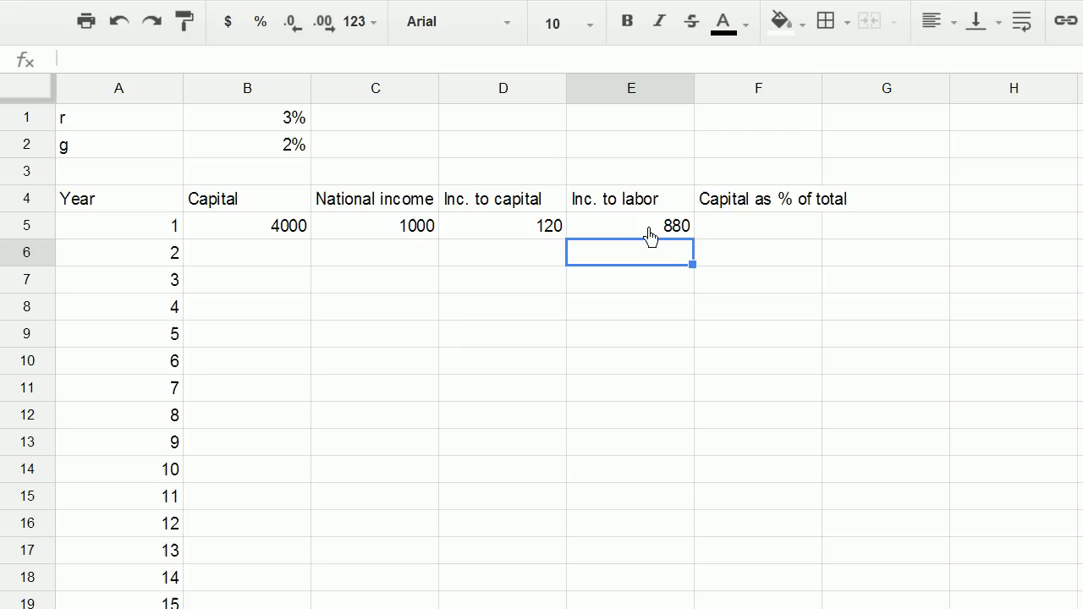
Enter =D5/C5 in F5 so year 1's capital share shows 0.12.
{"action": "key", "text": "Up"}
{"action": "key", "text": "Right"}
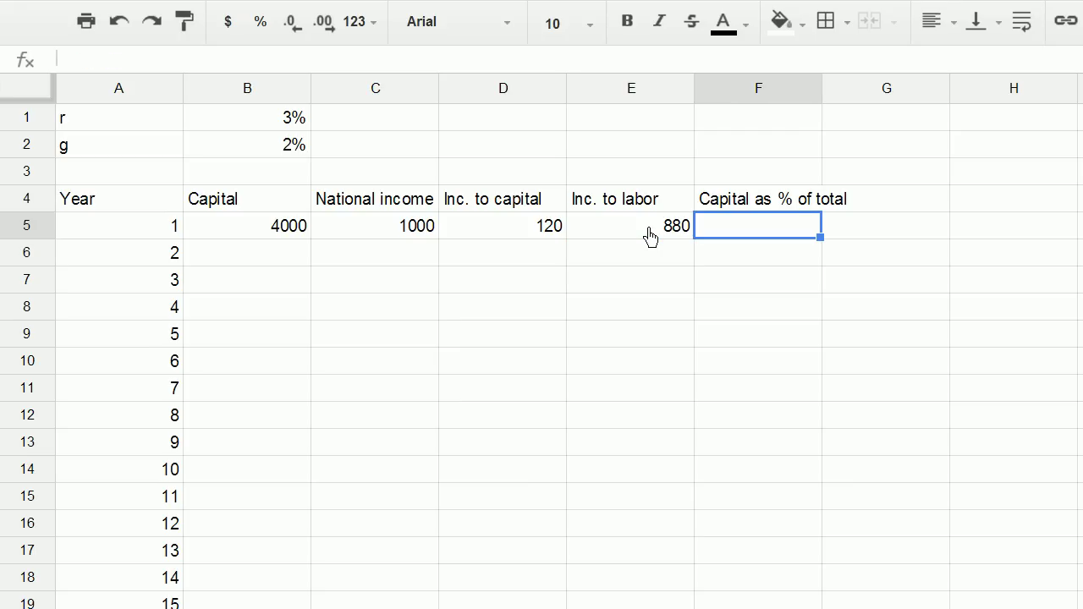
{"action": "type", "text": "="}
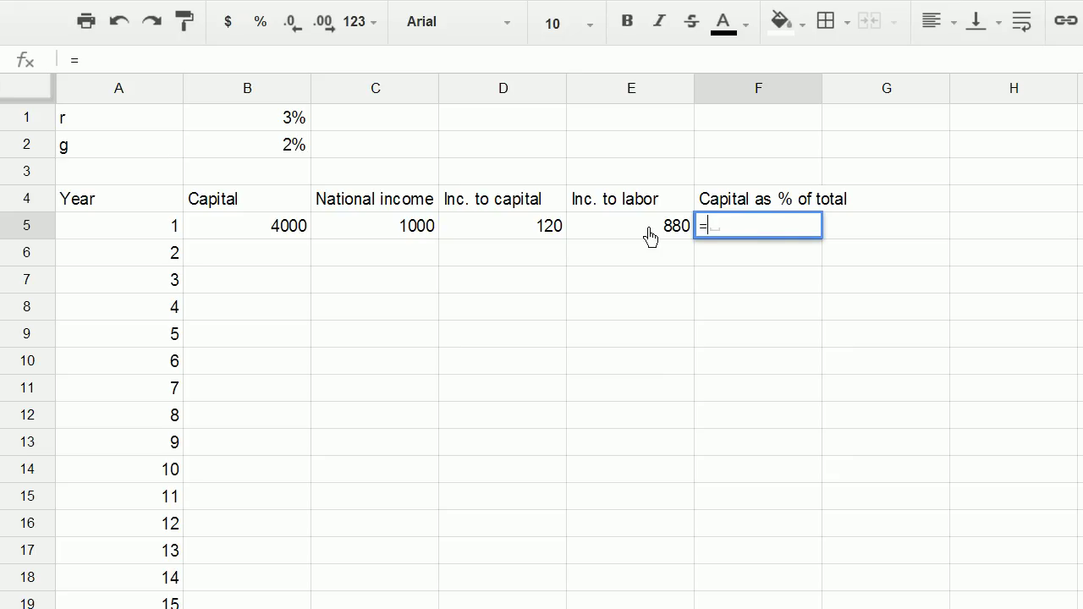
{"action": "key", "text": "Left"}
{"action": "key", "text": "Left"}
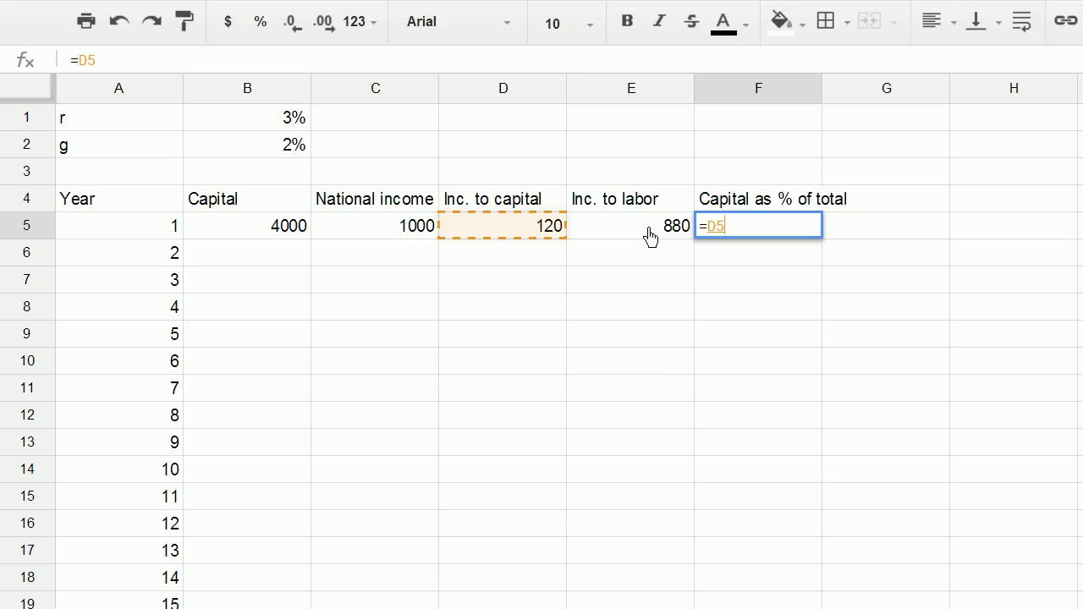
{"action": "type", "text": "/"}
{"action": "key", "text": "Left"}
{"action": "key", "text": "Left"}
{"action": "key", "text": "Left"}
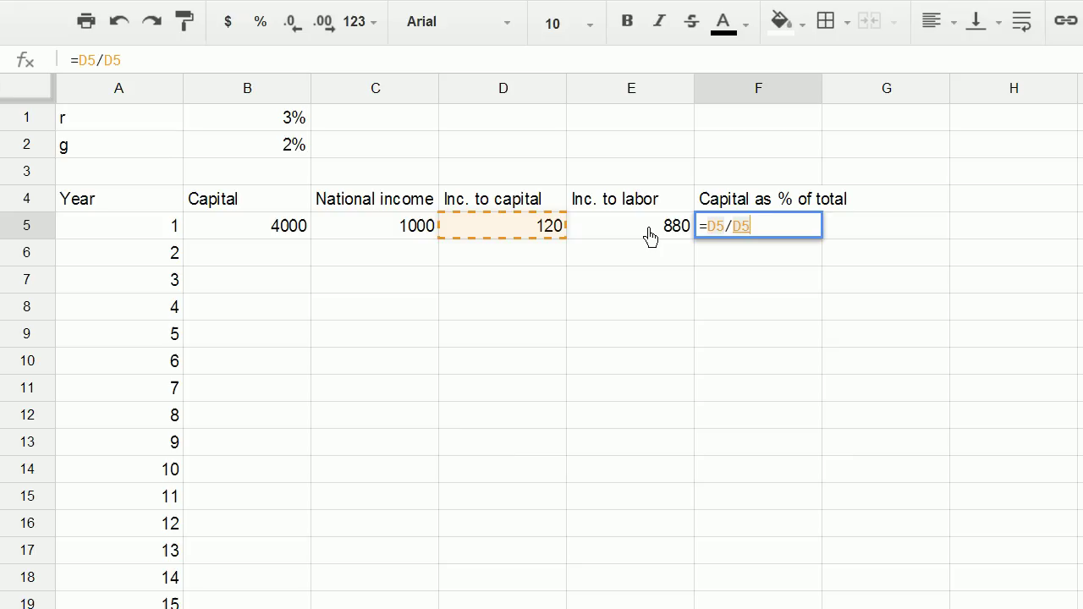
{"action": "key", "text": "Return"}
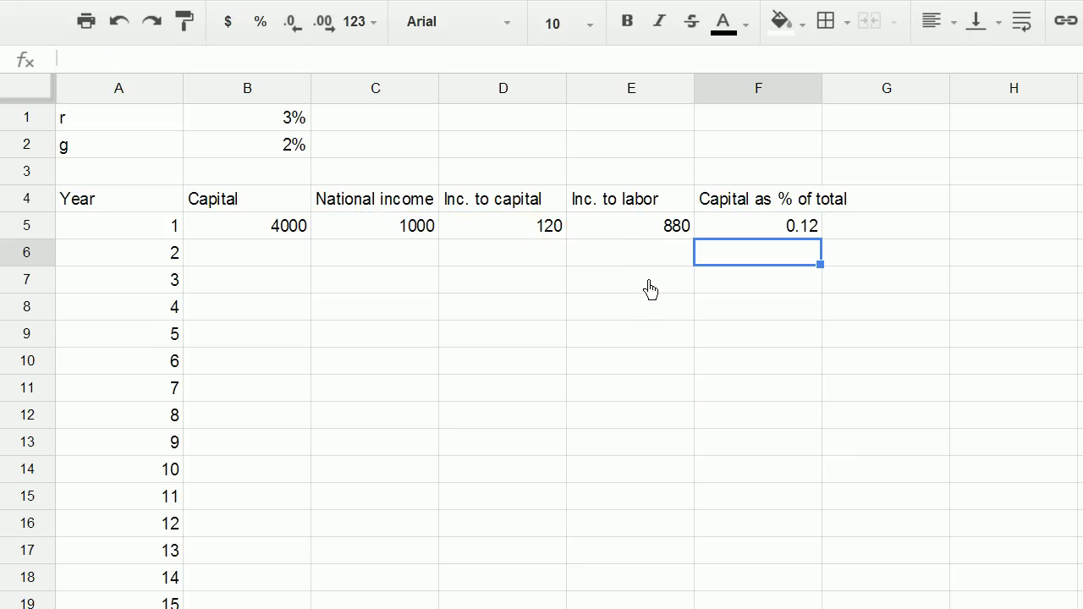
Enter =B5+D5 in B6 so year 2's capital becomes 4,120.
{"action": "left_click", "coordinate": [231, 263]}
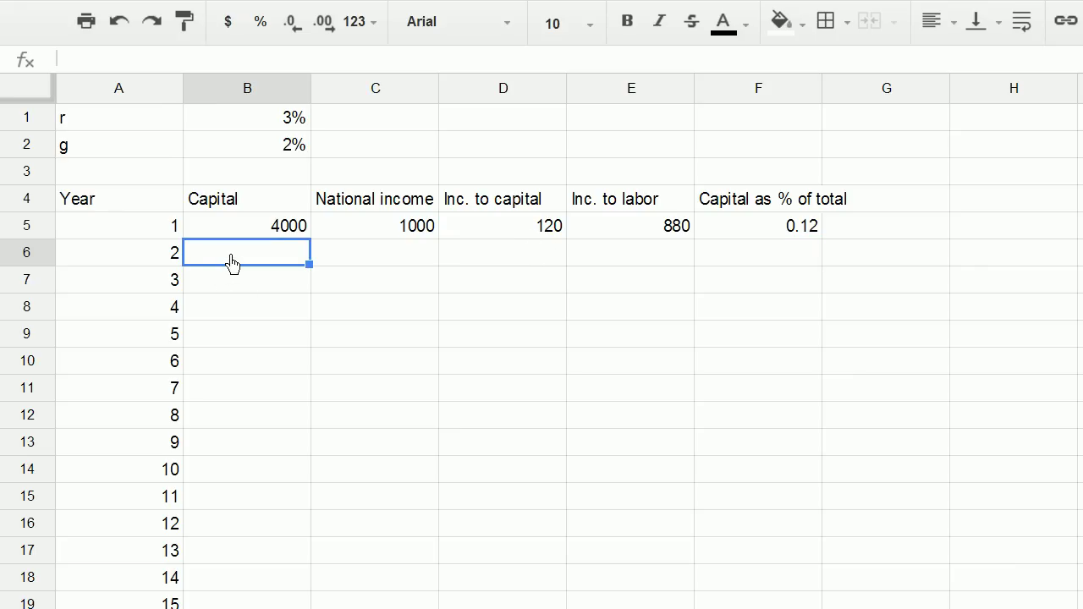
{"action": "type", "text": "="}
{"action": "key", "text": "Up"}
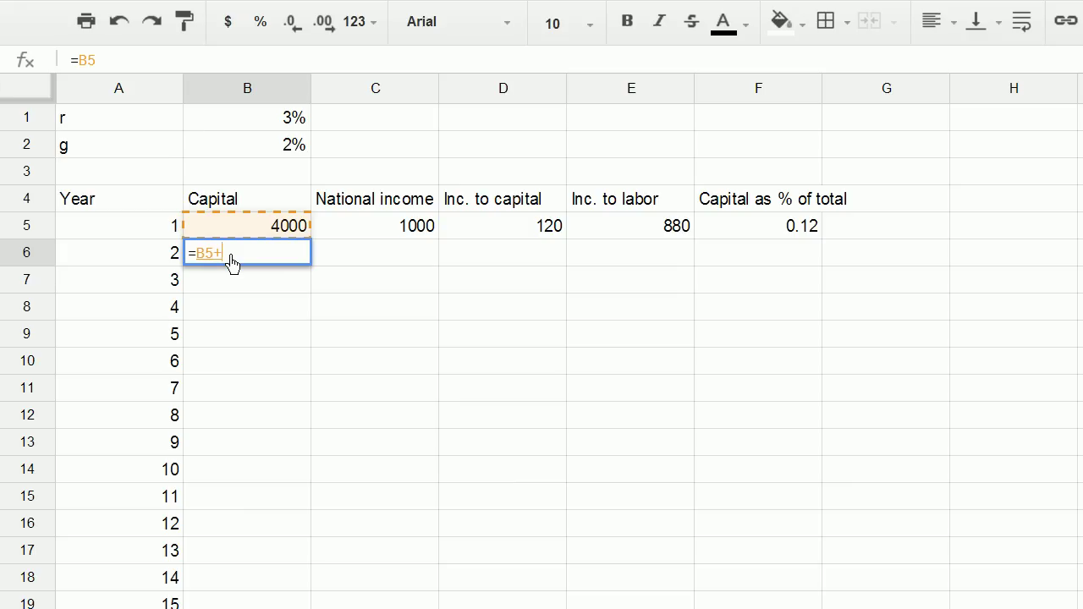
{"action": "type", "text": "+"}
{"action": "key", "text": "Up"}
{"action": "key", "text": "Right"}
{"action": "key", "text": "Right"}
{"action": "key", "text": "Right"}
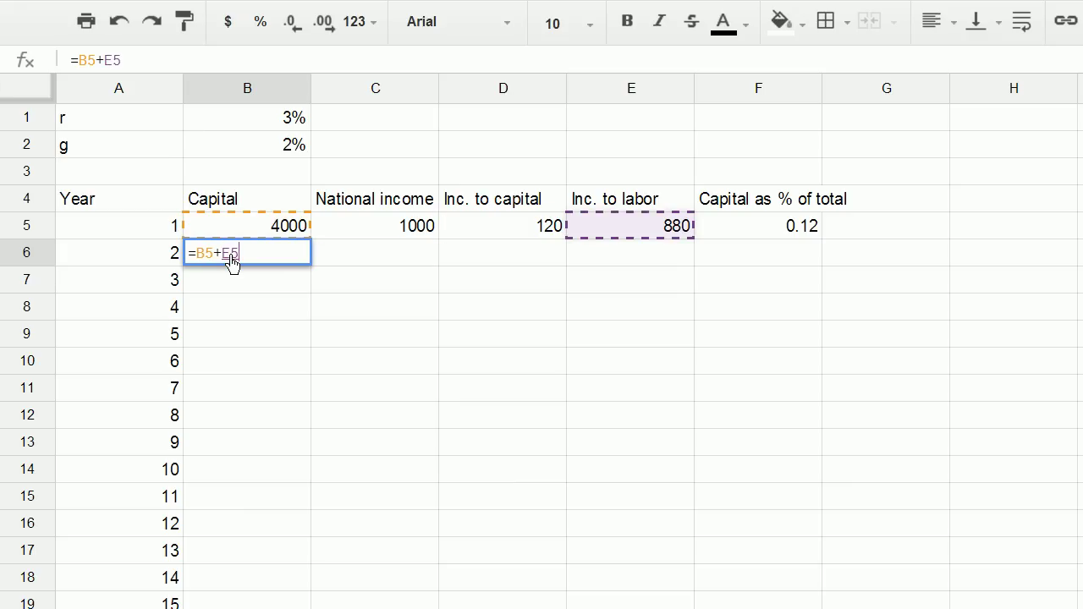
{"action": "key", "text": "Left"}
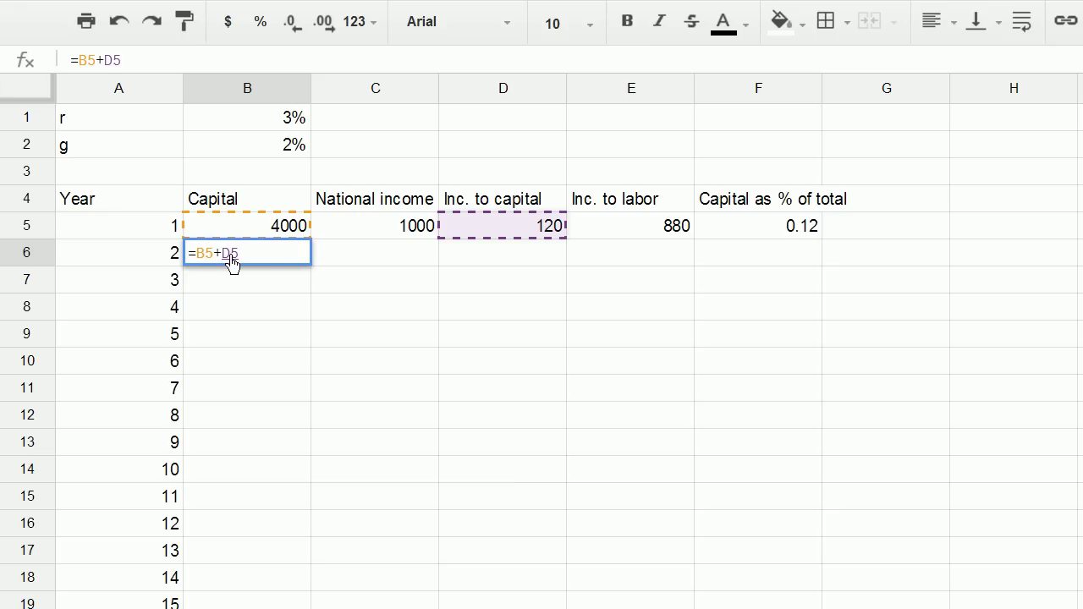
{"action": "key", "text": "Return"}
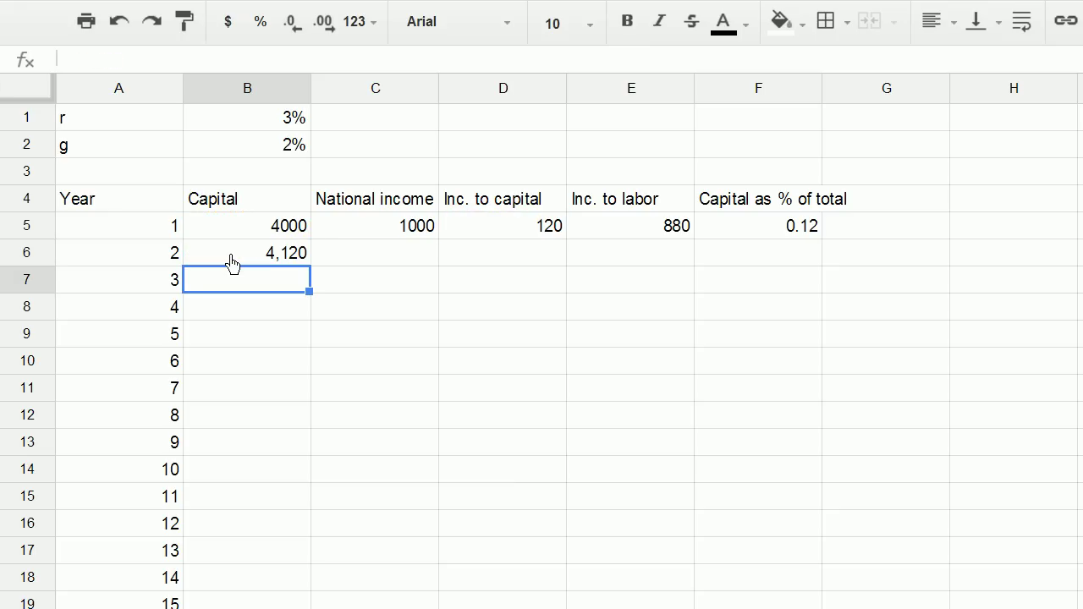
Enter =C5*(1+$B$2) in C6 so year 2's national income becomes 1020.
{"action": "left_click", "coordinate": [345, 269]}
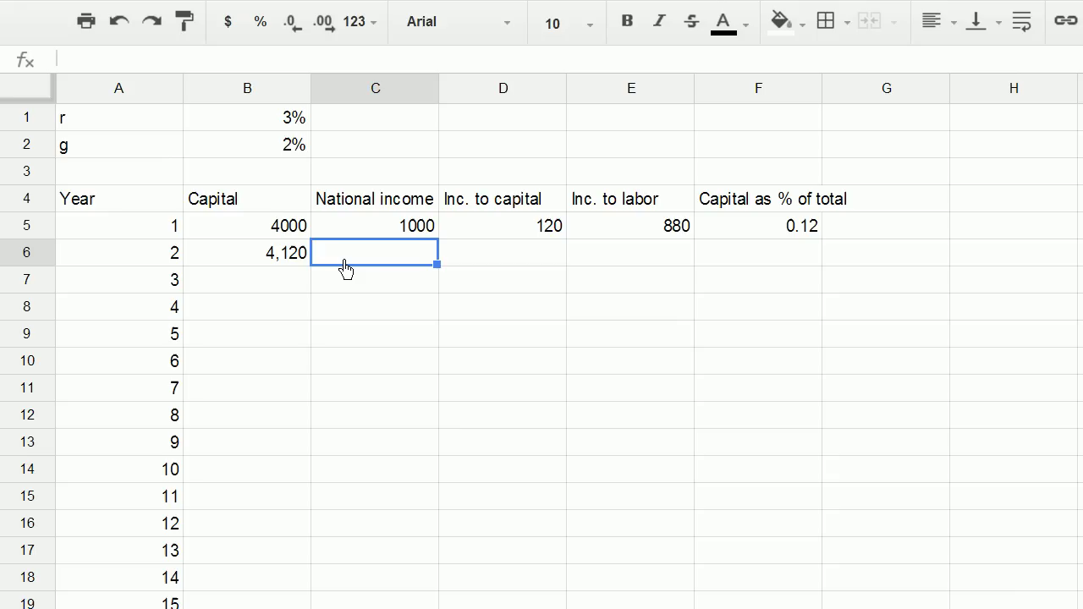
{"action": "type", "text": "="}
{"action": "key", "text": "Up"}
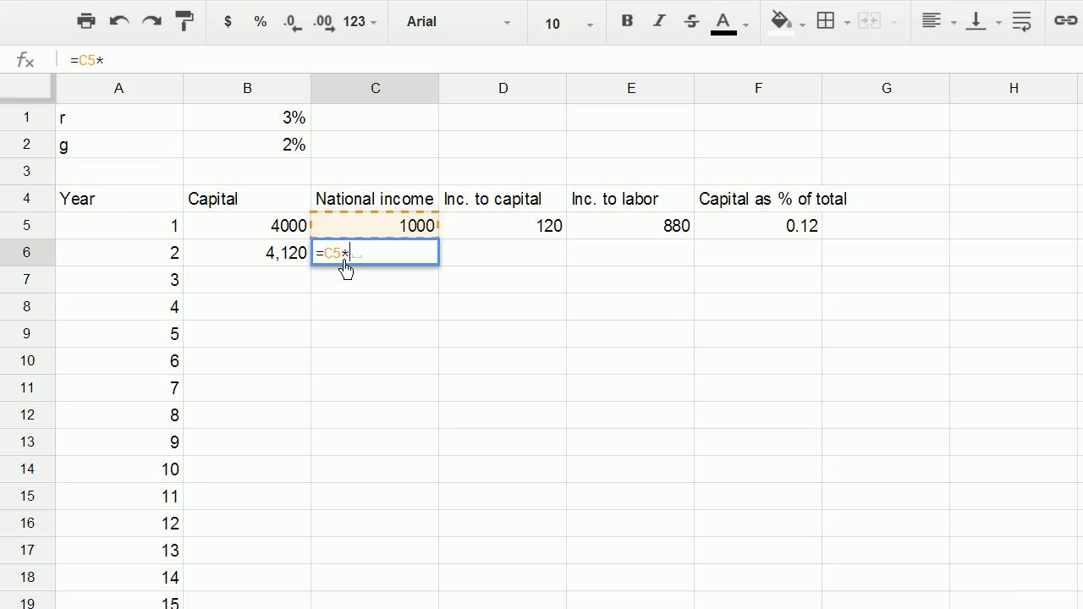
{"action": "type", "text": "*(1+"}
{"action": "left_click", "coordinate": [288, 159]}
{"action": "key", "text": "F4"}
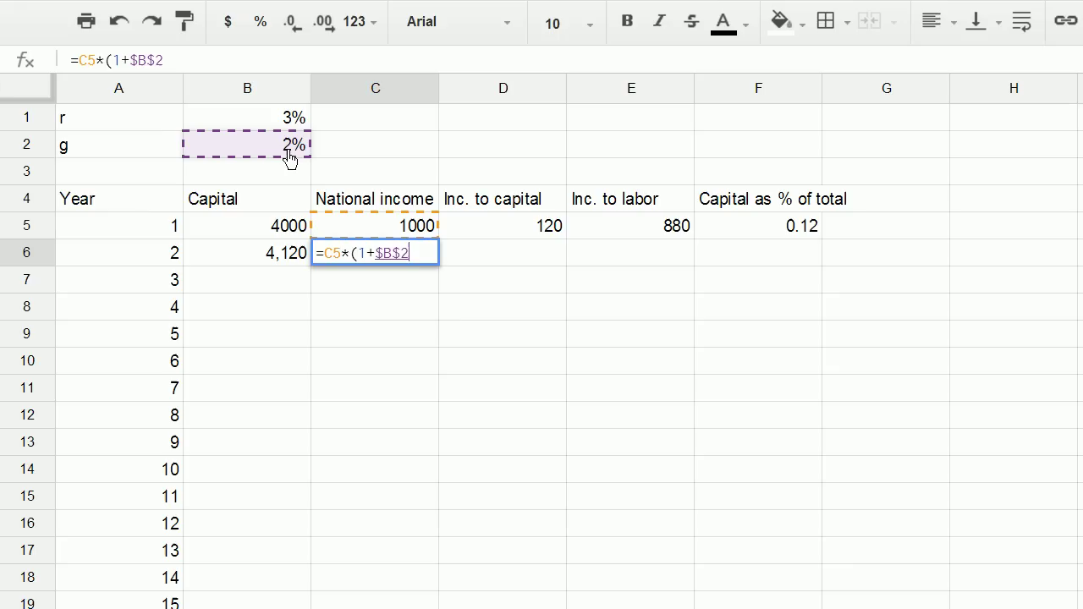
{"action": "type", "text": ")"}
{"action": "key", "text": "Return"}
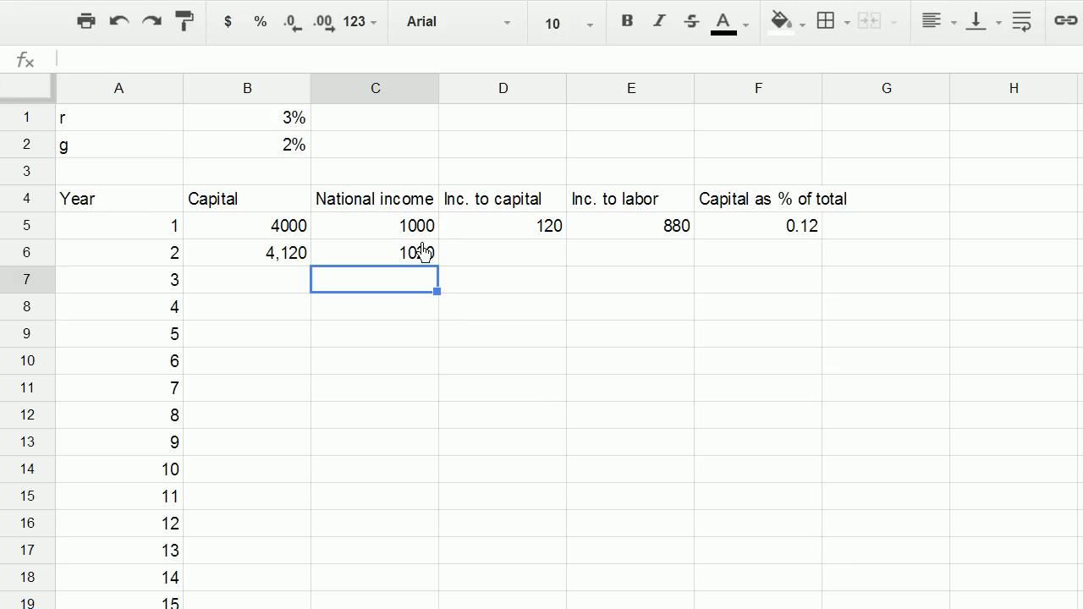
Fill D5:F5 down into row 6, giving year 2 values 124, 896 and 0.1211764706.
{"action": "left_click_drag", "start_coordinate": [512, 235], "coordinate": [640, 239]}
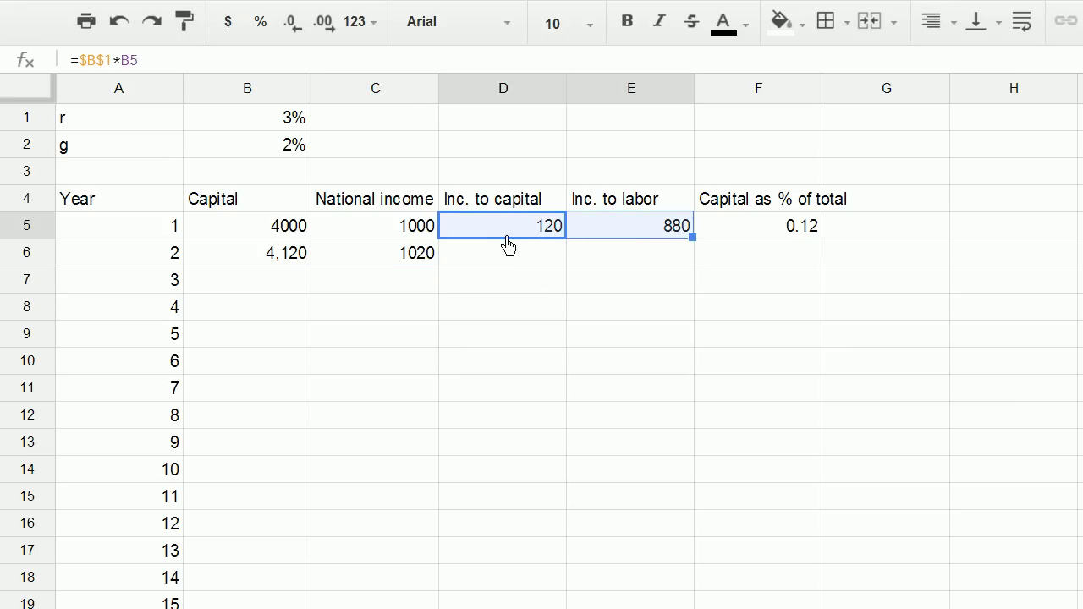
{"action": "left_click_drag", "start_coordinate": [505, 242], "coordinate": [819, 264]}
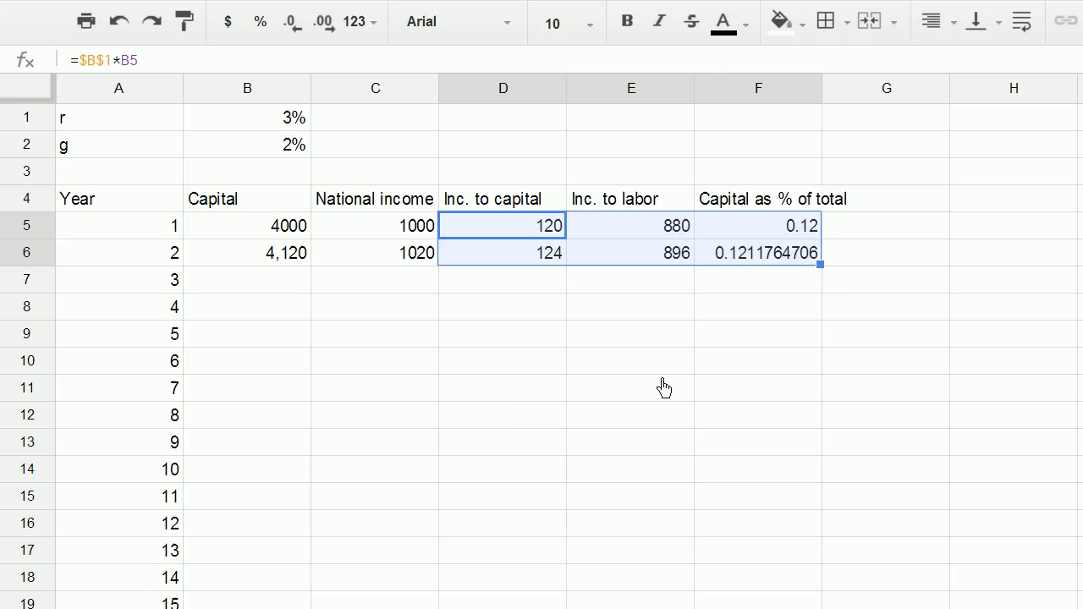
{"action": "left_click", "coordinate": [518, 257]}
{"action": "left_click", "coordinate": [536, 230]}
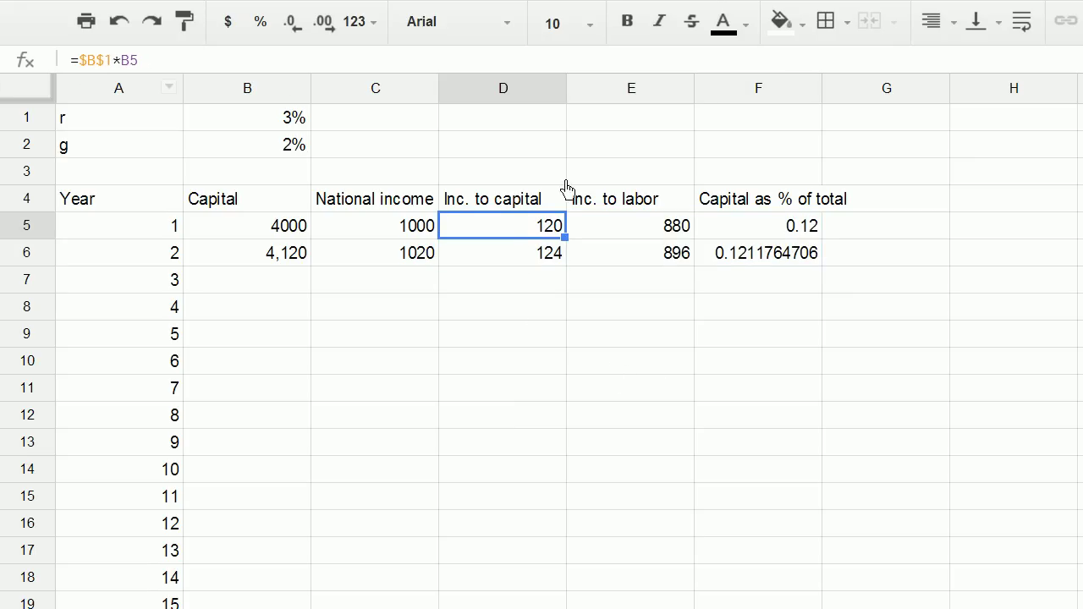
{"action": "left_click", "coordinate": [538, 258]}
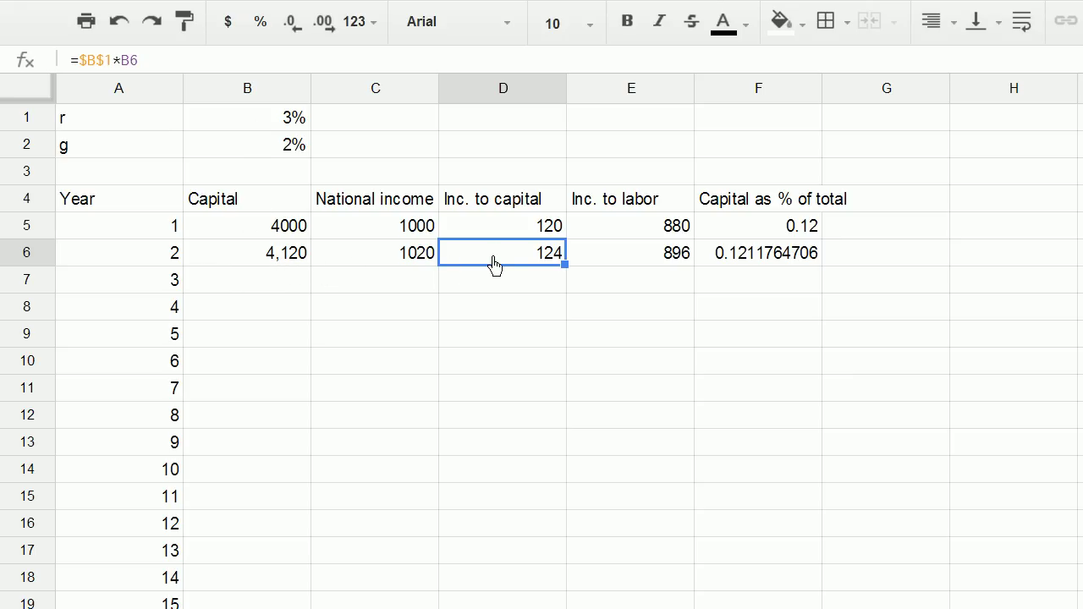
{"action": "left_click", "coordinate": [750, 259]}
Format the capital share column as percentages.
{"action": "left_click_drag", "start_coordinate": [755, 233], "coordinate": [760, 606]}
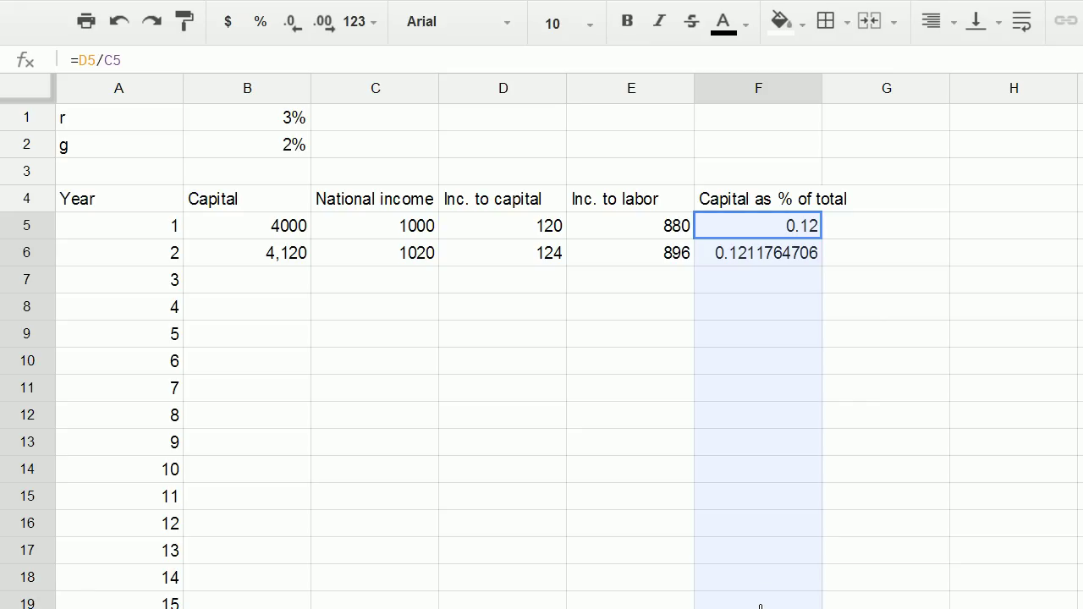
{"action": "left_click", "coordinate": [259, 23]}
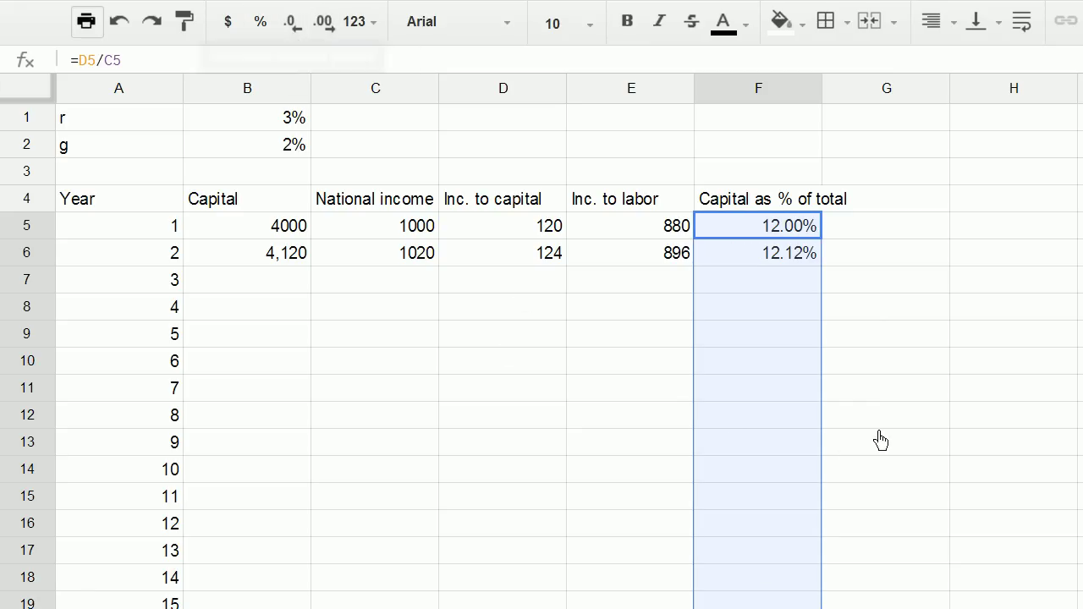
{"action": "left_click", "coordinate": [900, 305]}
Fill year 2's formulas down through year 15 and show national income as whole numbers.
{"action": "left_click_drag", "start_coordinate": [295, 261], "coordinate": [780, 603]}
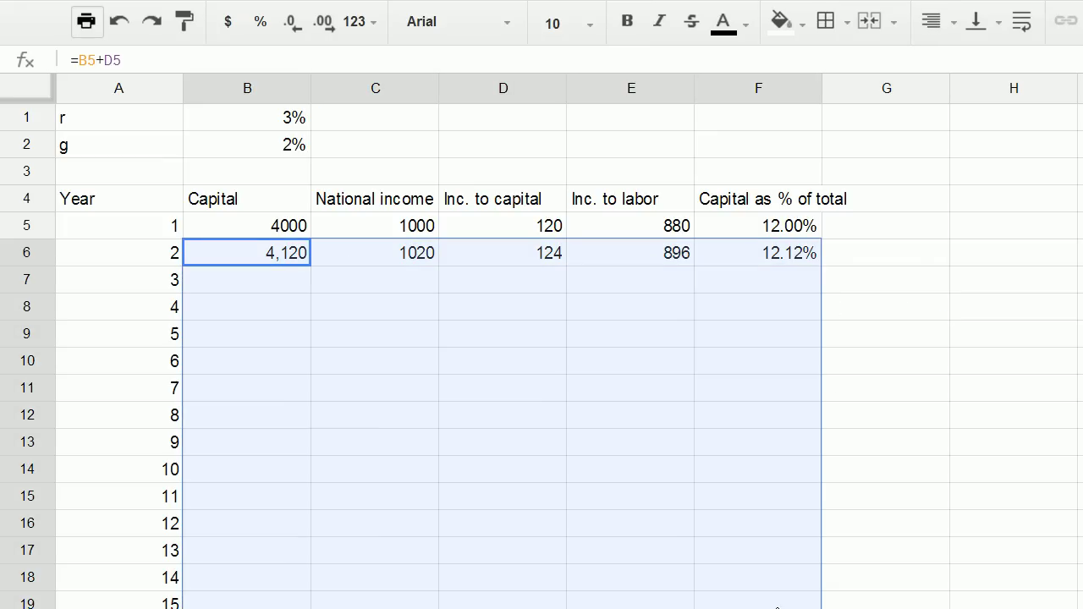
{"action": "left_click", "coordinate": [881, 524]}
{"action": "left_click_drag", "start_coordinate": [361, 292], "coordinate": [390, 602]}
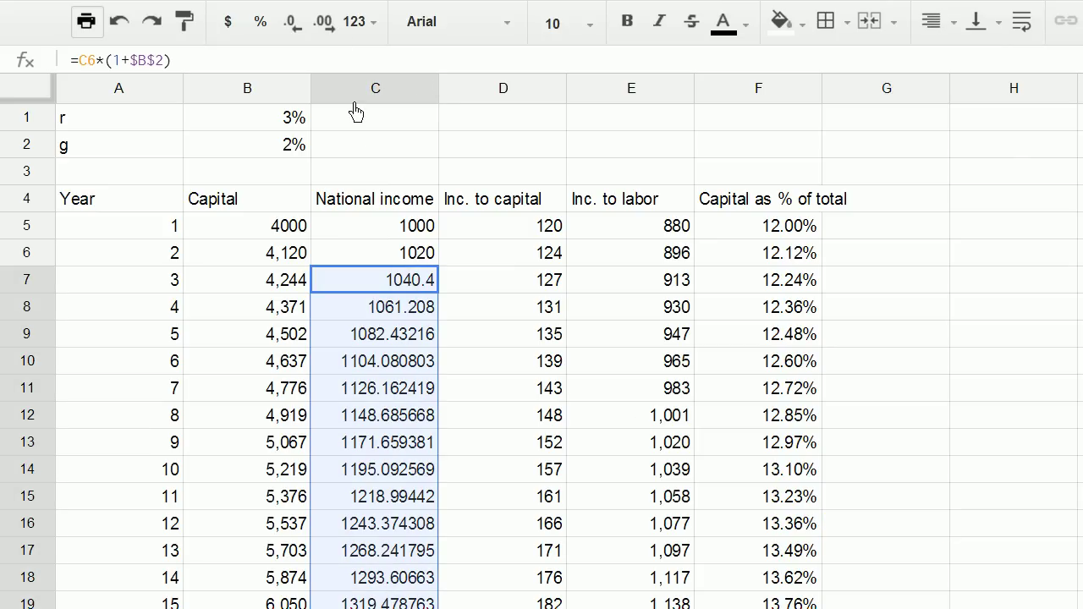
{"action": "left_click", "coordinate": [298, 28]}
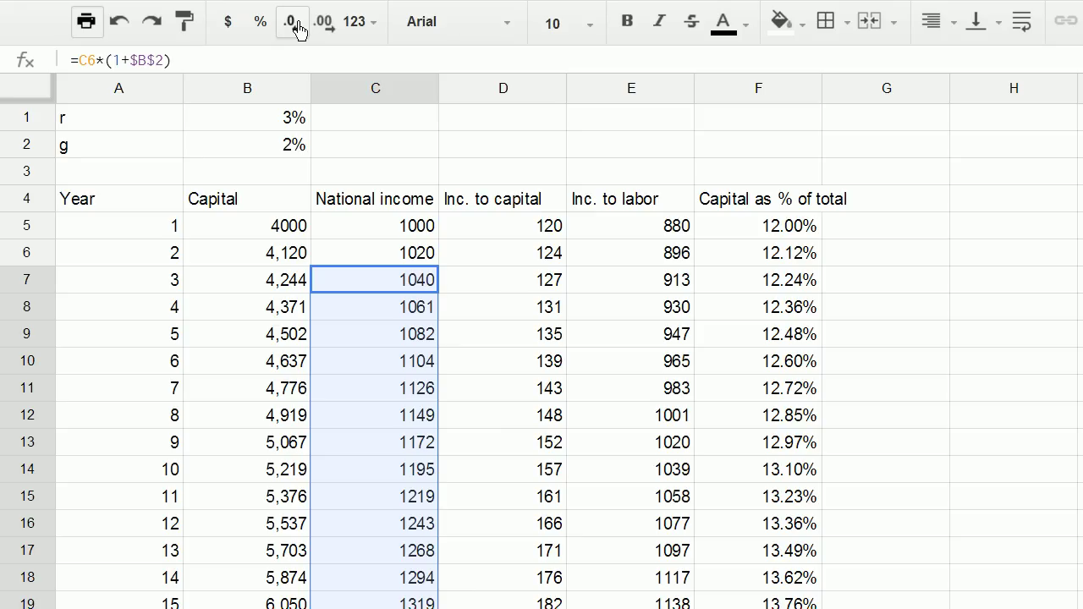
{"action": "left_click", "coordinate": [610, 317]}
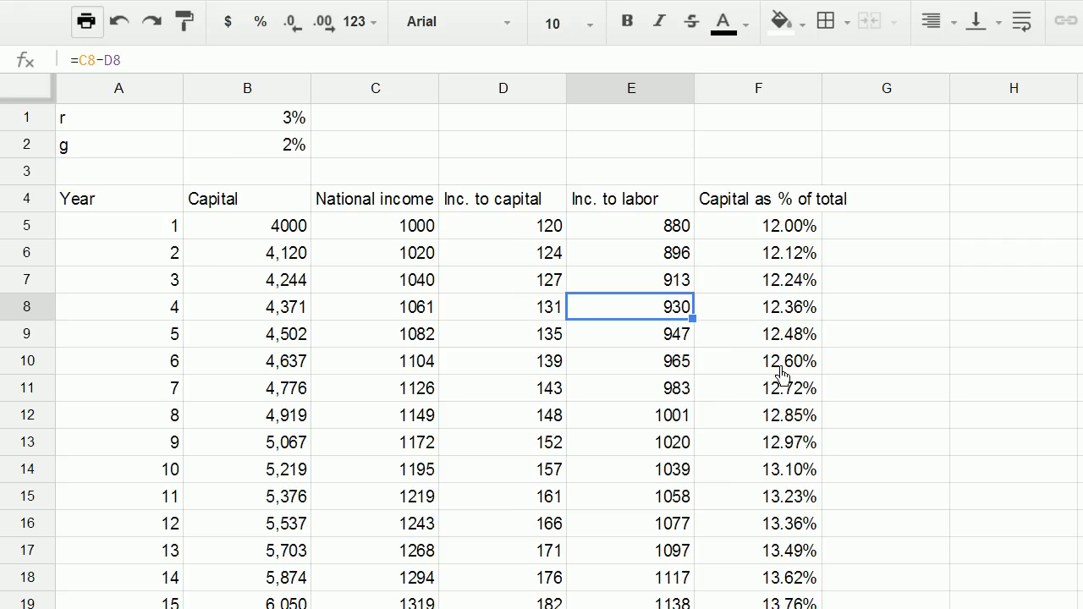
{"action": "left_click", "coordinate": [682, 468]}
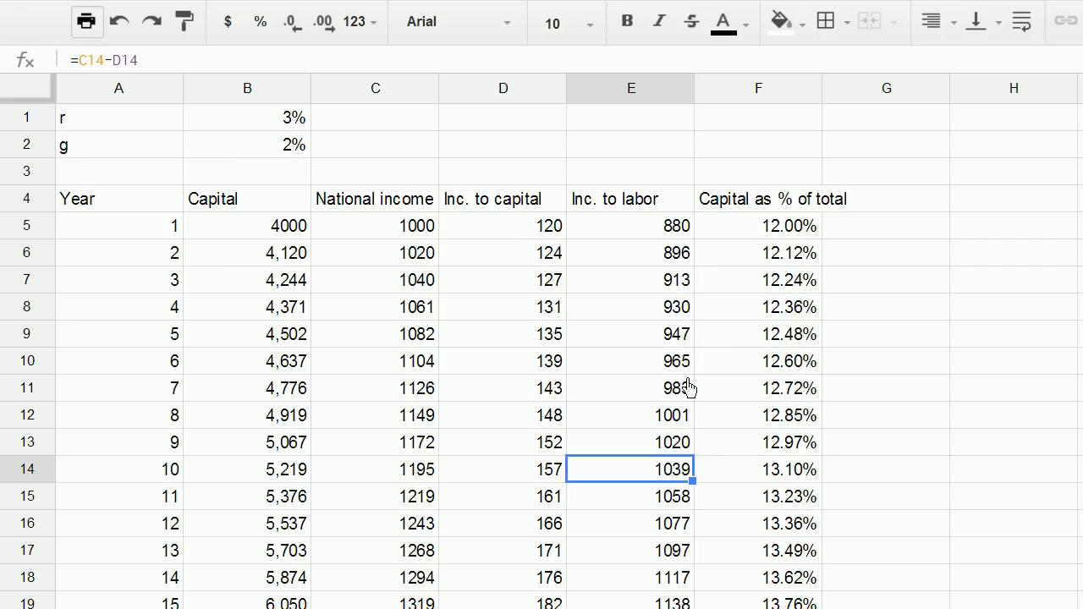
{"action": "left_click", "coordinate": [660, 235]}
{"action": "left_click_drag", "start_coordinate": [659, 260], "coordinate": [660, 602]}
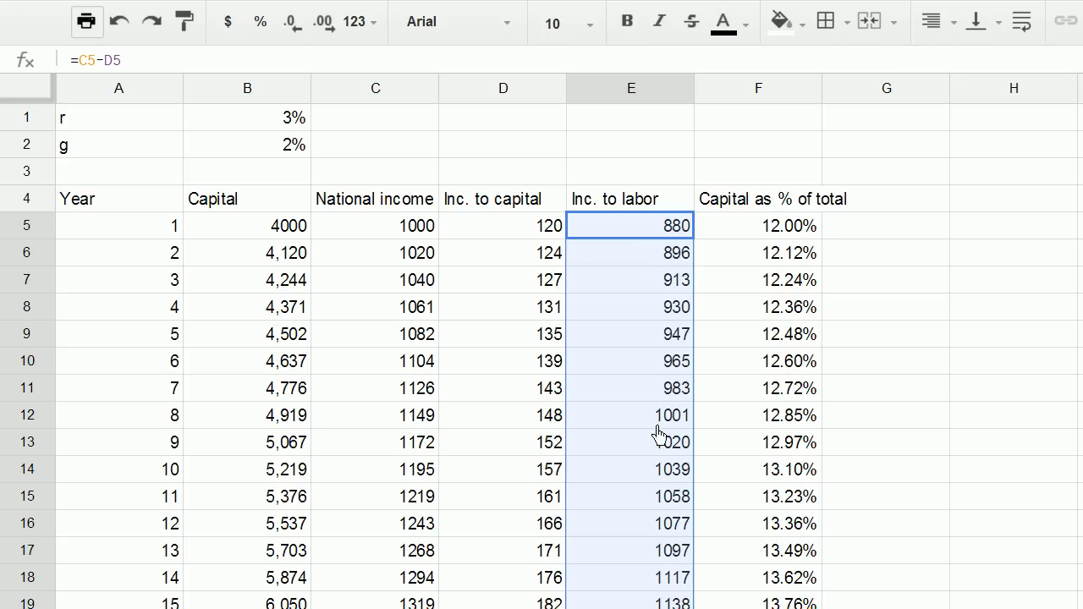
{"action": "left_click", "coordinate": [665, 496]}
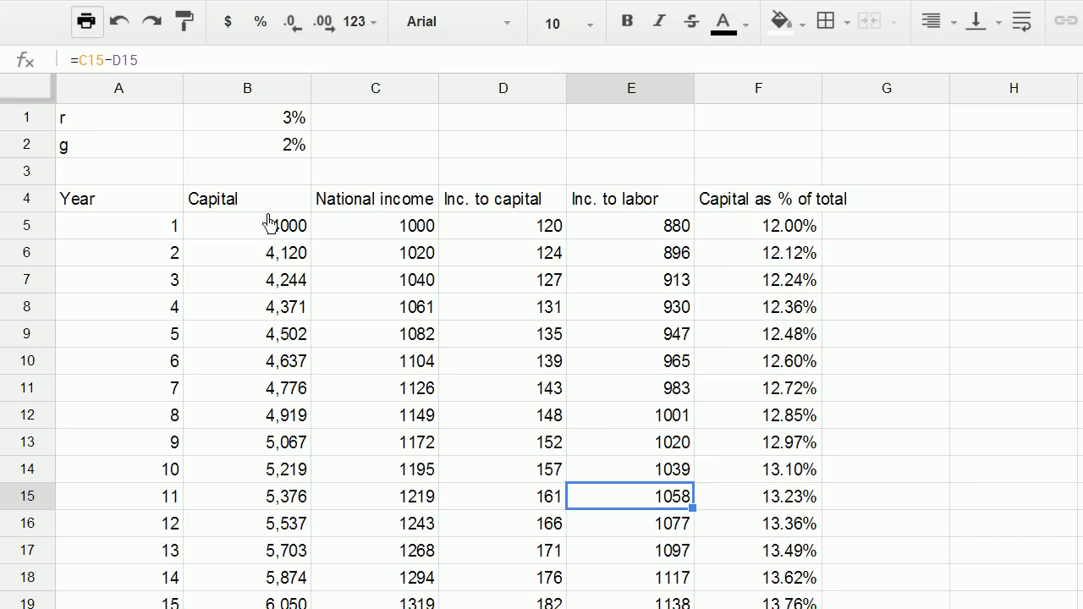
Change r in B1 to 5%, then to 10%.
{"action": "left_click", "coordinate": [271, 128]}
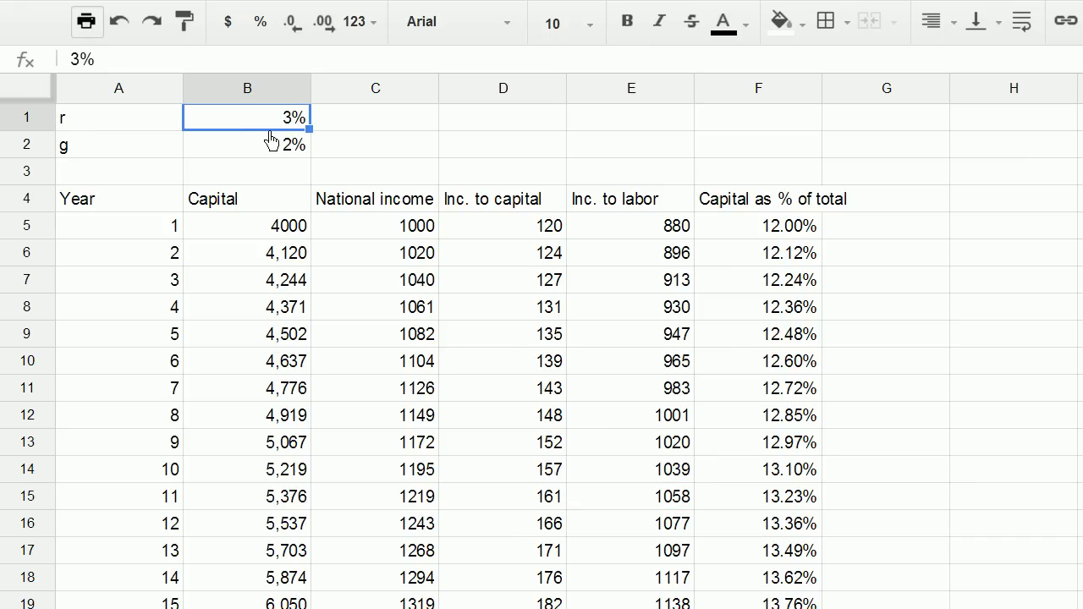
{"action": "type", "text": "5%"}
{"action": "key", "text": "Return"}
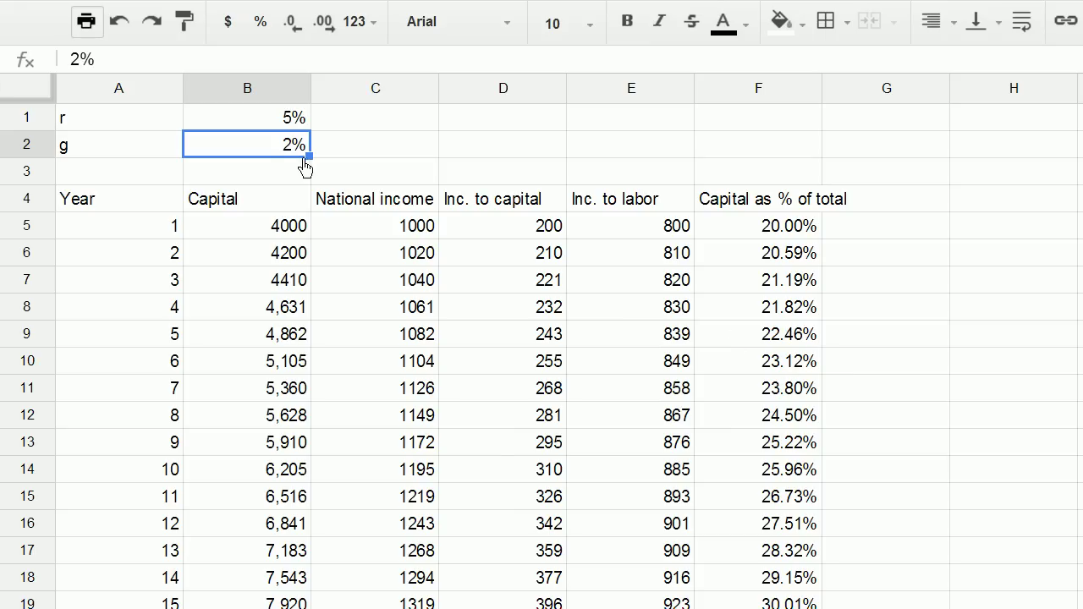
{"action": "left_click", "coordinate": [290, 127]}
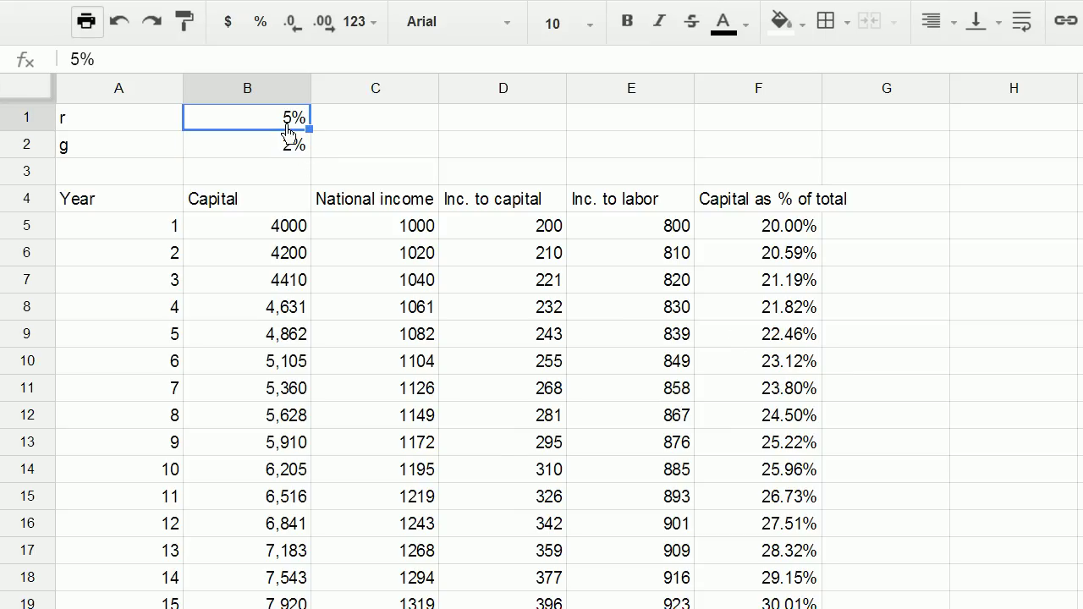
{"action": "type", "text": "10%"}
{"action": "key", "text": "Return"}
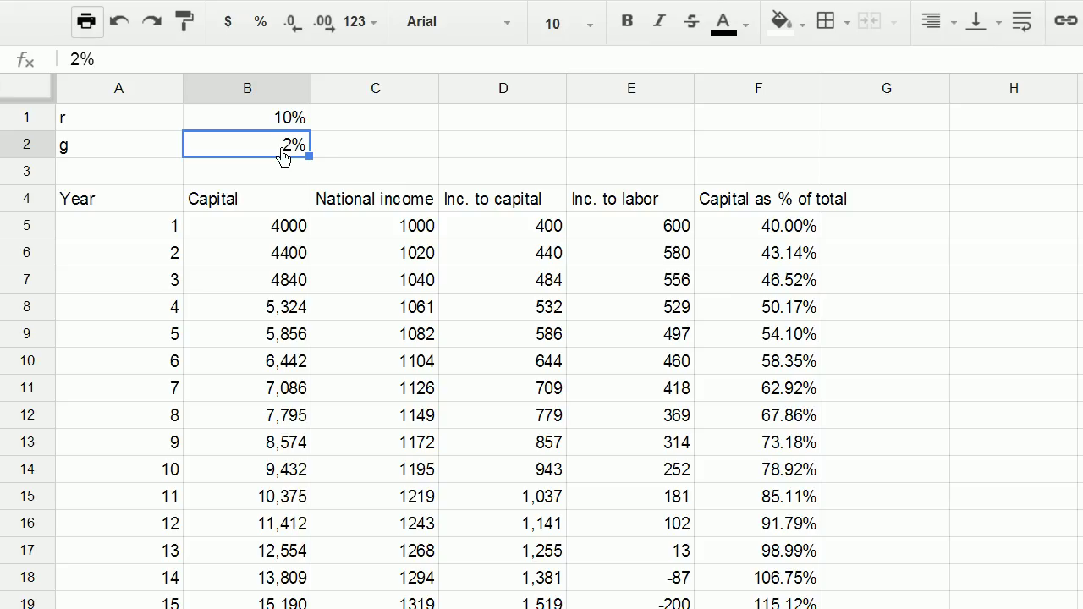
Change g in B2 to 5%, then to 9%.
{"action": "type", "text": "5"}
{"action": "key", "text": "Return"}
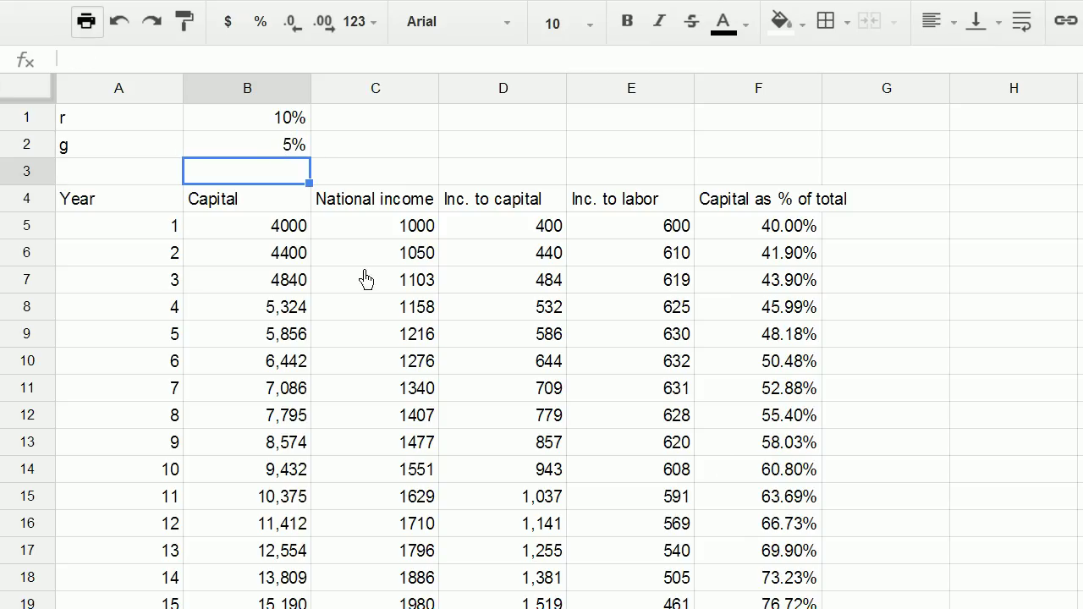
{"action": "left_click", "coordinate": [285, 151]}
{"action": "type", "text": "9"}
{"action": "key", "text": "Return"}
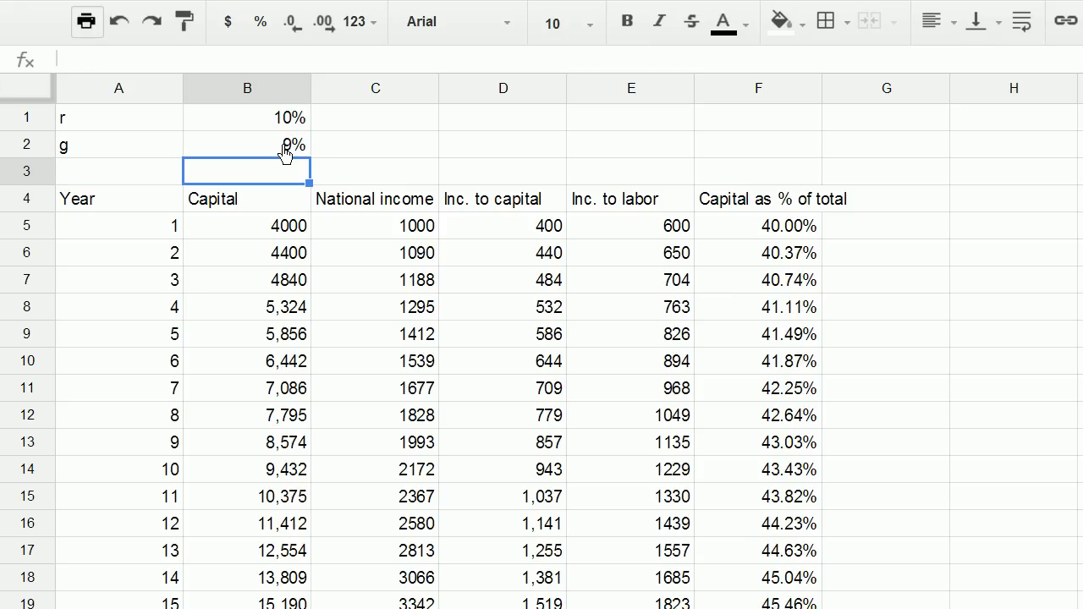